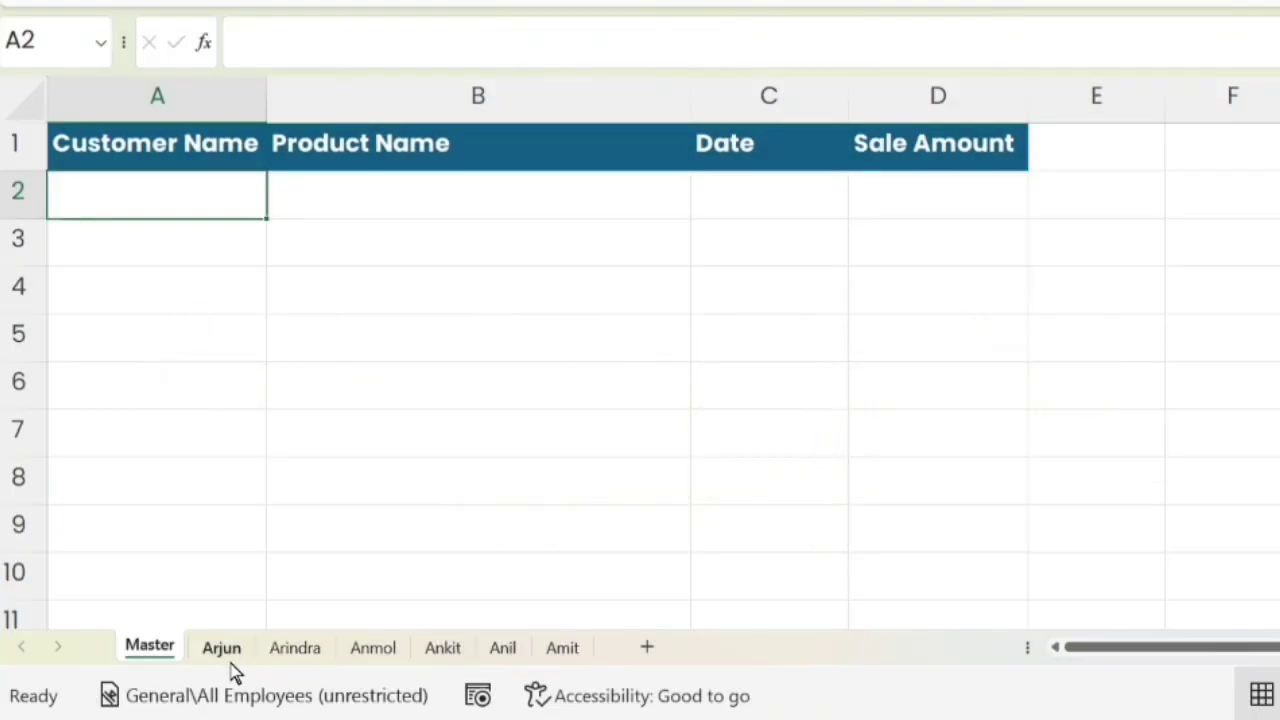
# - Look over the first customer's sheet and start a VSTACK formula in cell A2 of the Master sheet
pyautogui.click(228, 658)
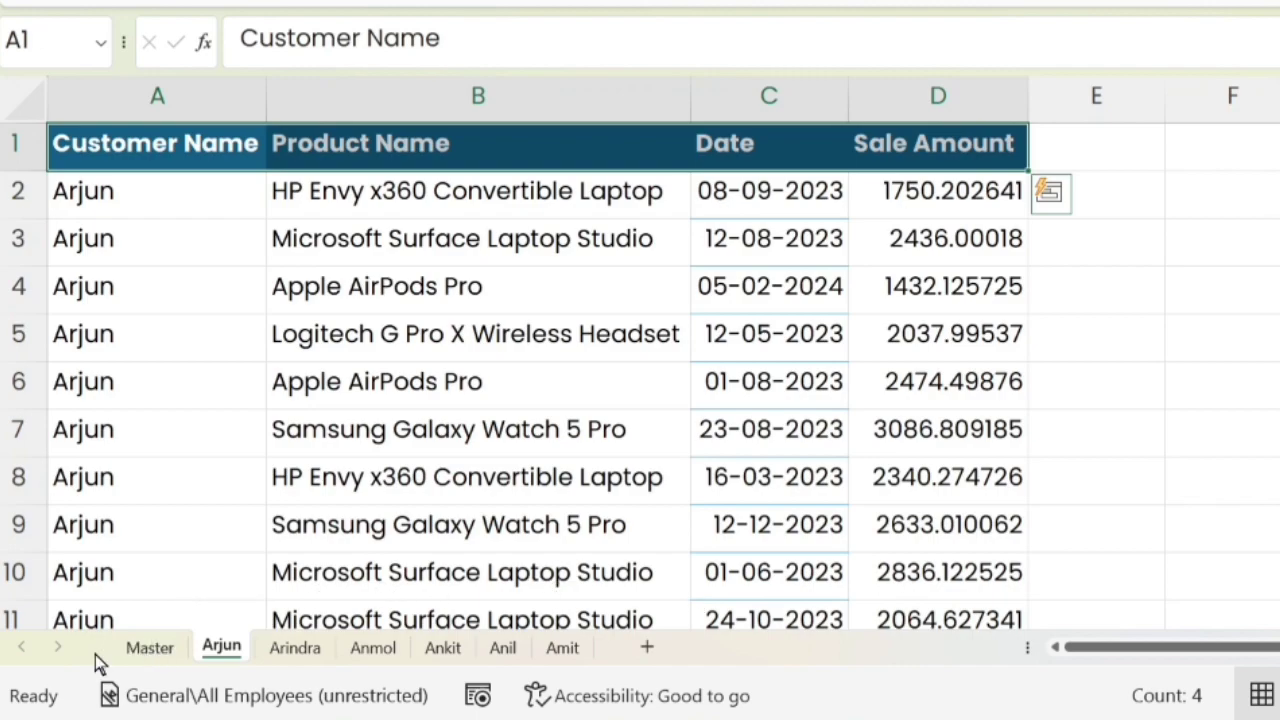
pyautogui.click(140, 652)
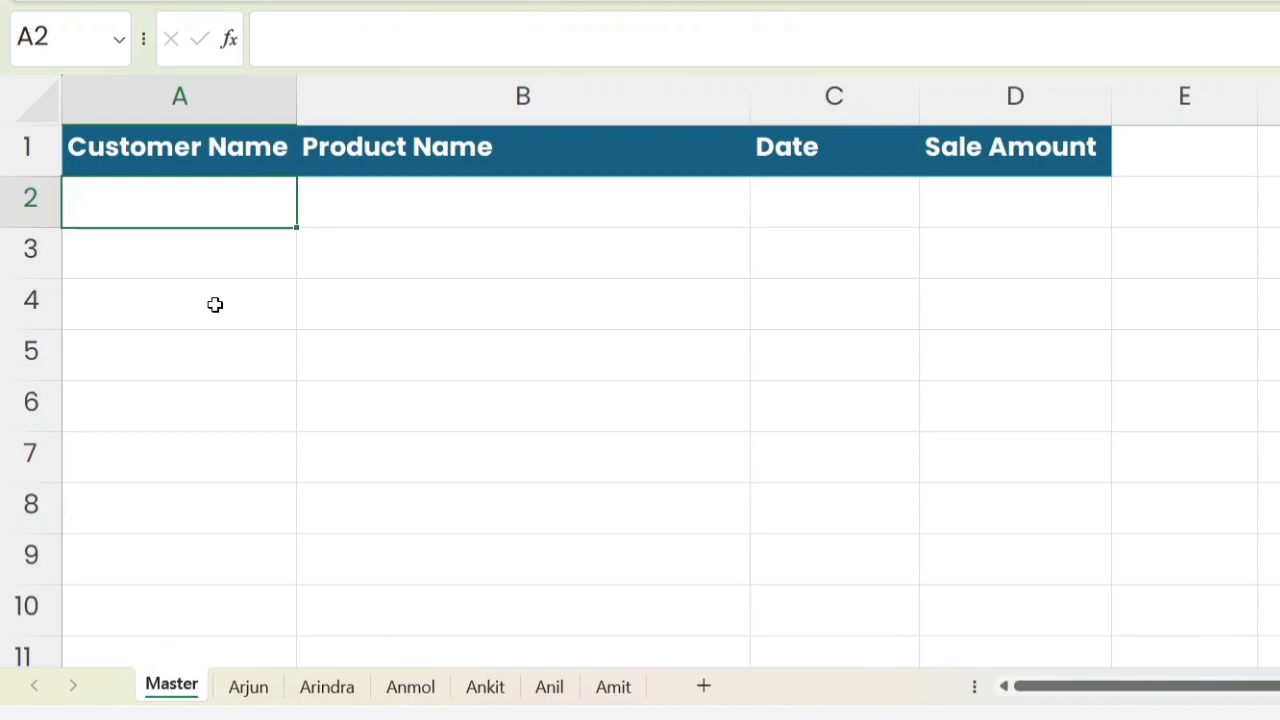
pyautogui.write('=')
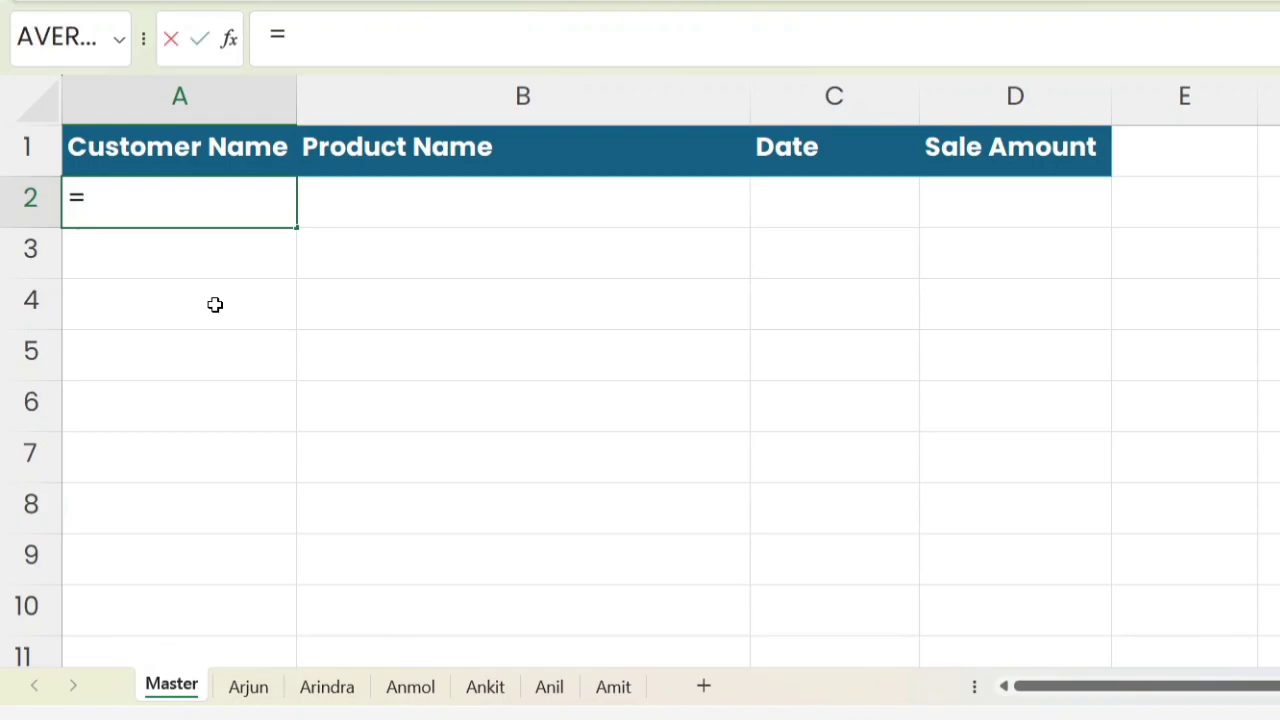
pyautogui.write('vst')
pyautogui.press('Tab')
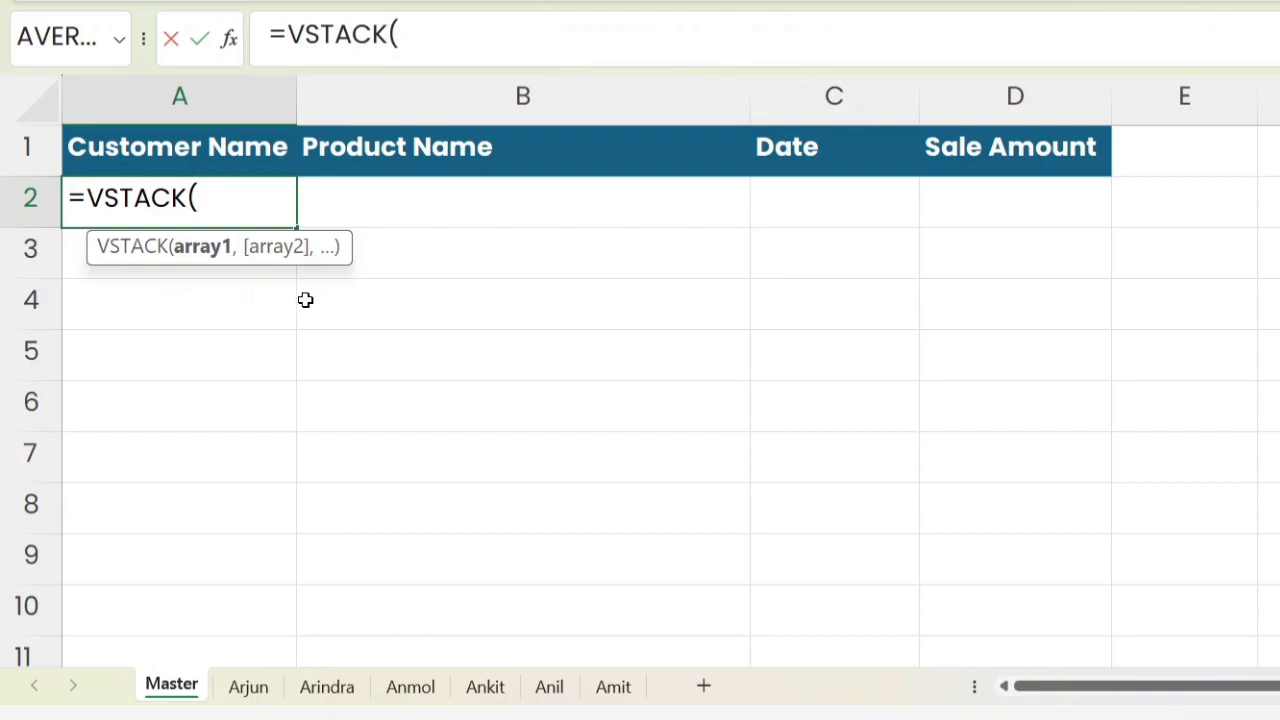
# - Add the range A2:D2000 from the first customer's sheet as the formula's first array
pyautogui.click(255, 690)
pyautogui.scroll(12, 200, 300)
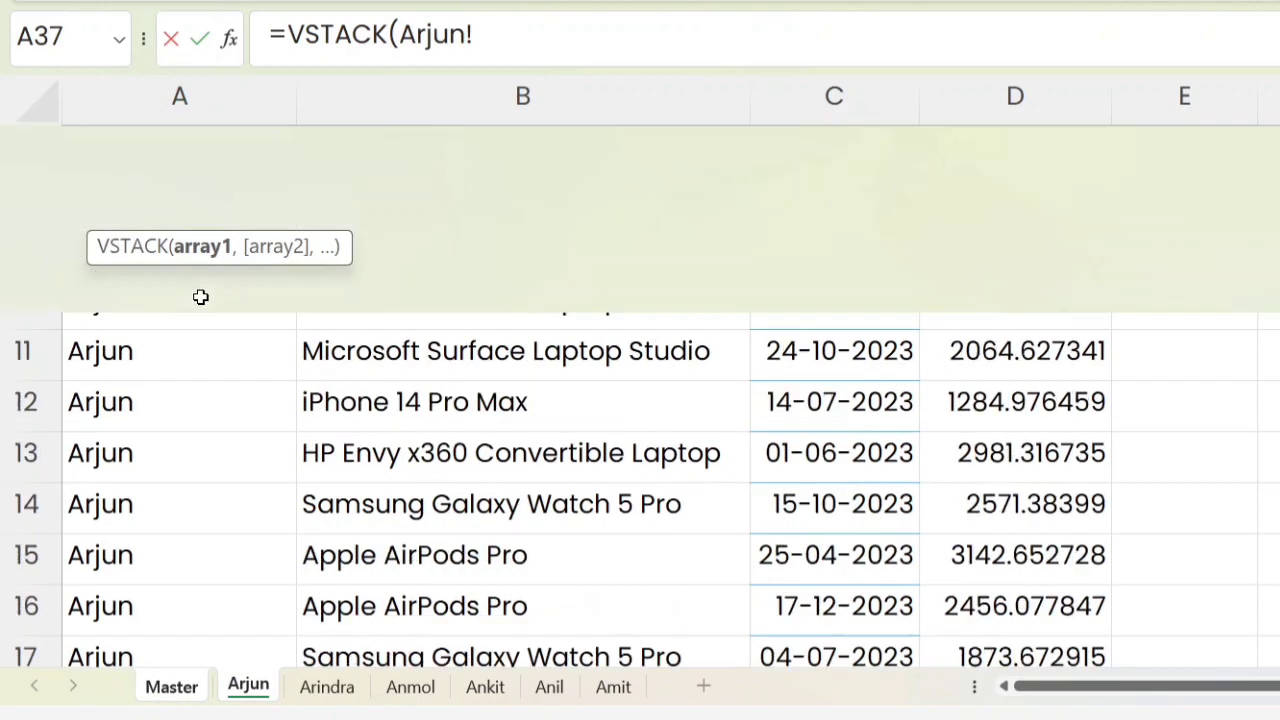
pyautogui.moveTo(152, 201); pyautogui.dragTo(1043, 209)
pyautogui.click(1043, 209)
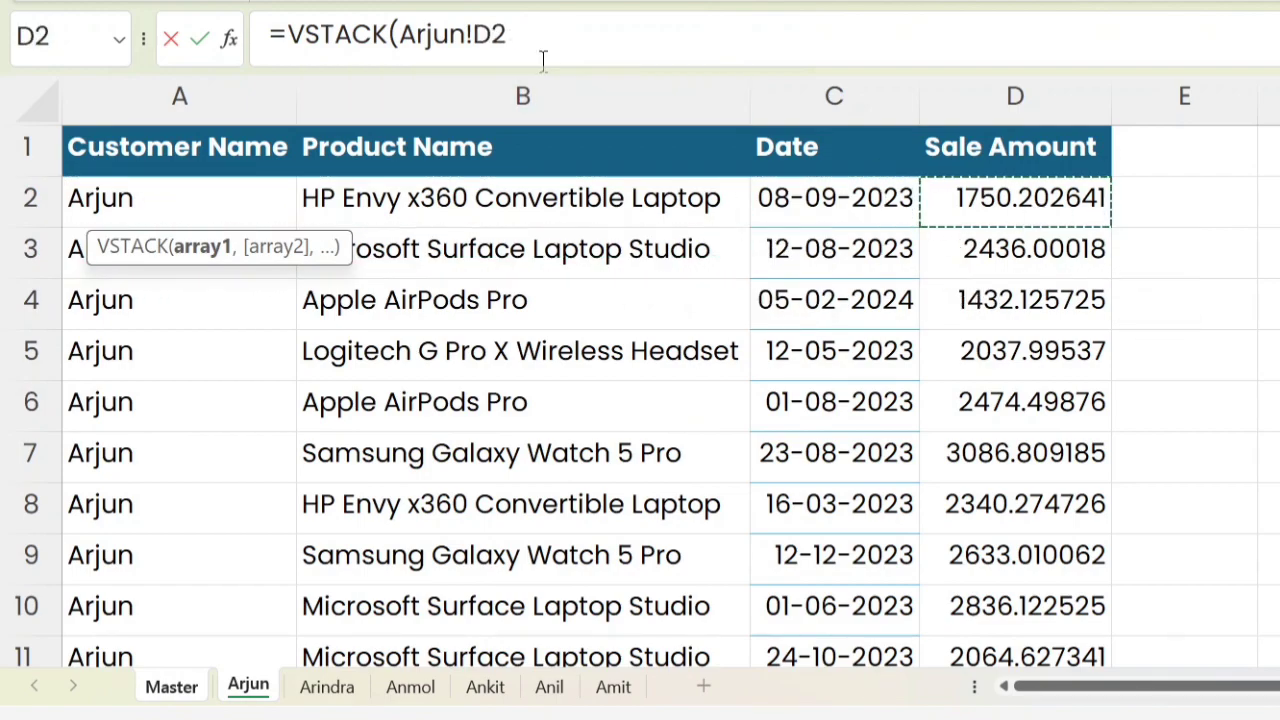
pyautogui.moveTo(120, 205); pyautogui.dragTo(970, 180)
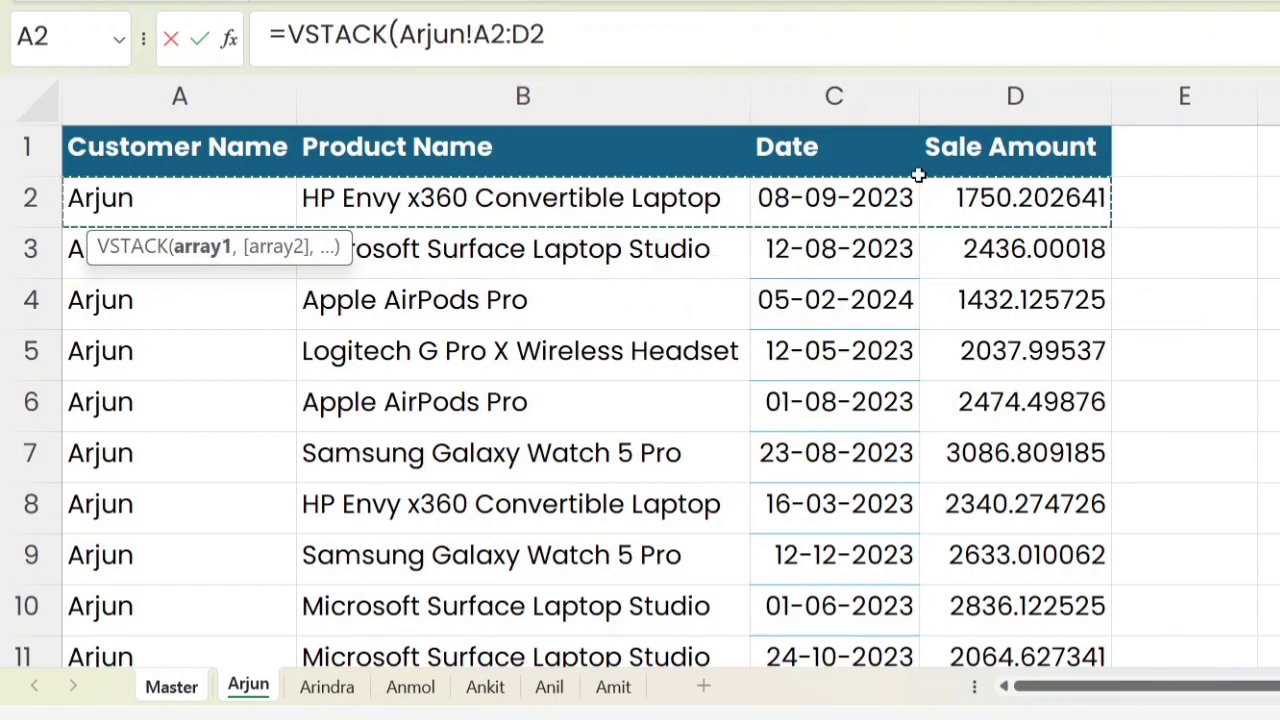
pyautogui.click(628, 52)
pyautogui.write('0')
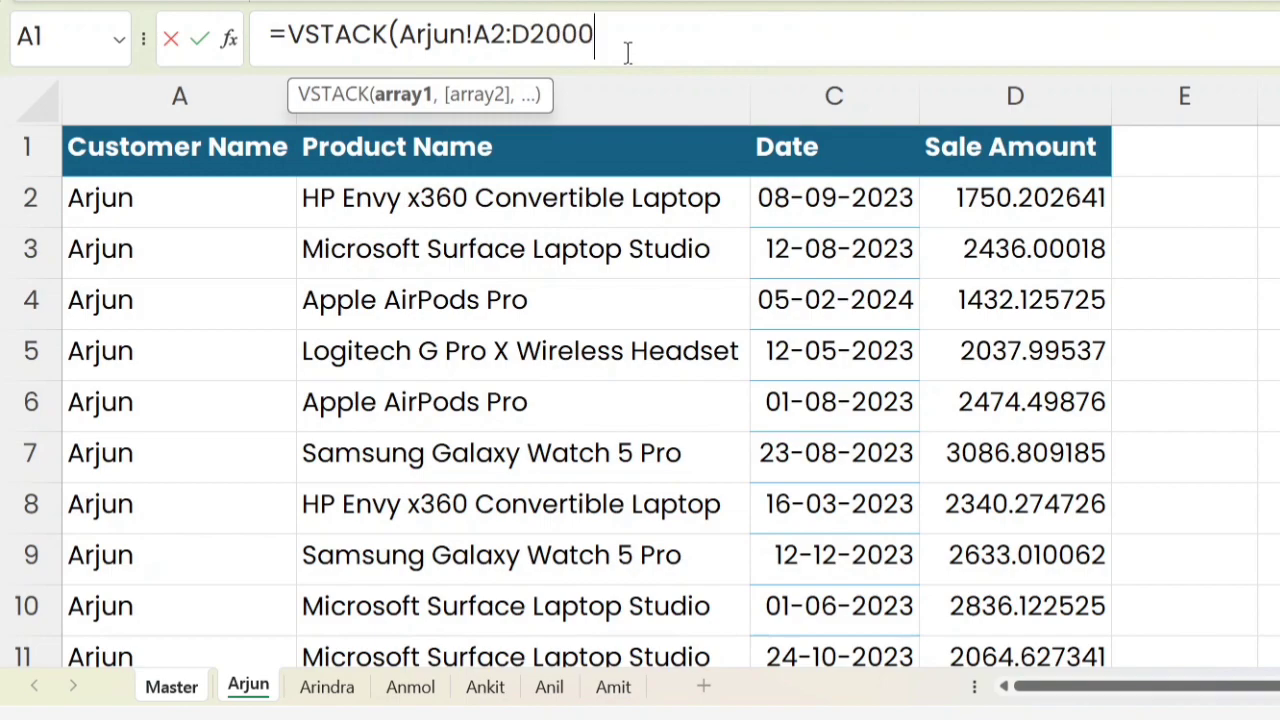
pyautogui.write('00,')
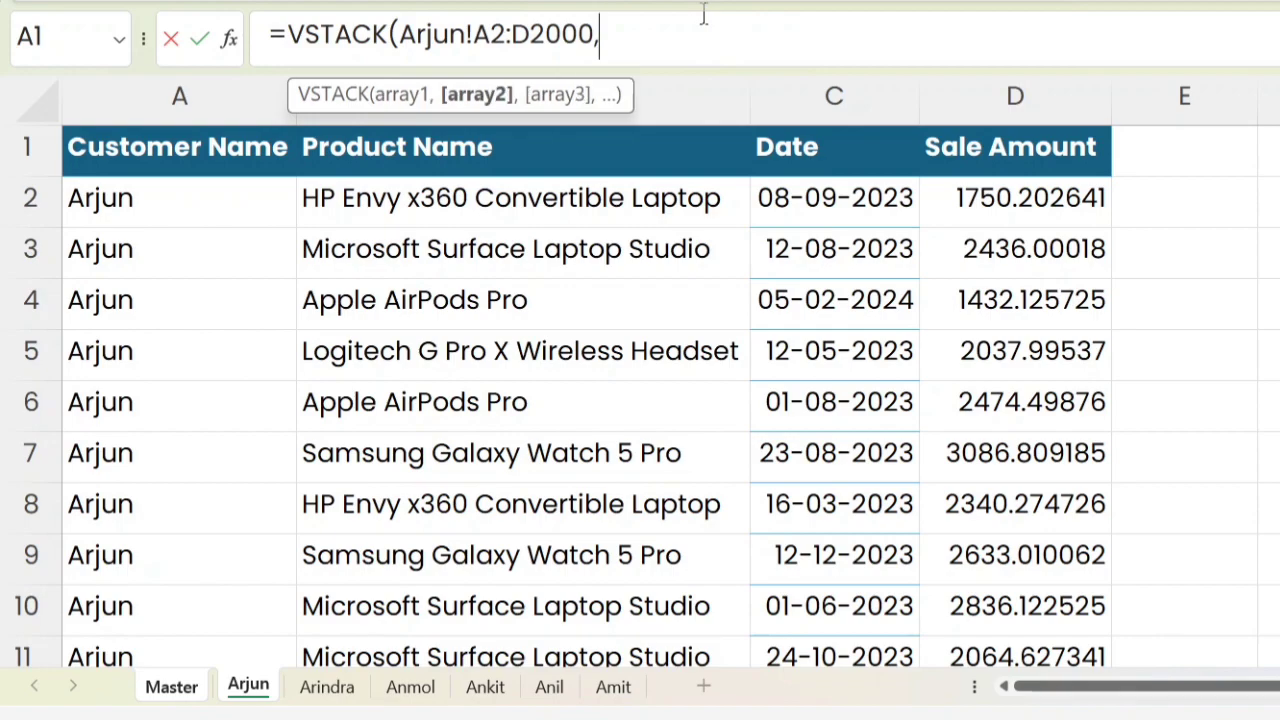
# - Add A2:D2000 from the second customer's sheet as the second array and complete the VSTACK formula
pyautogui.click(318, 695)
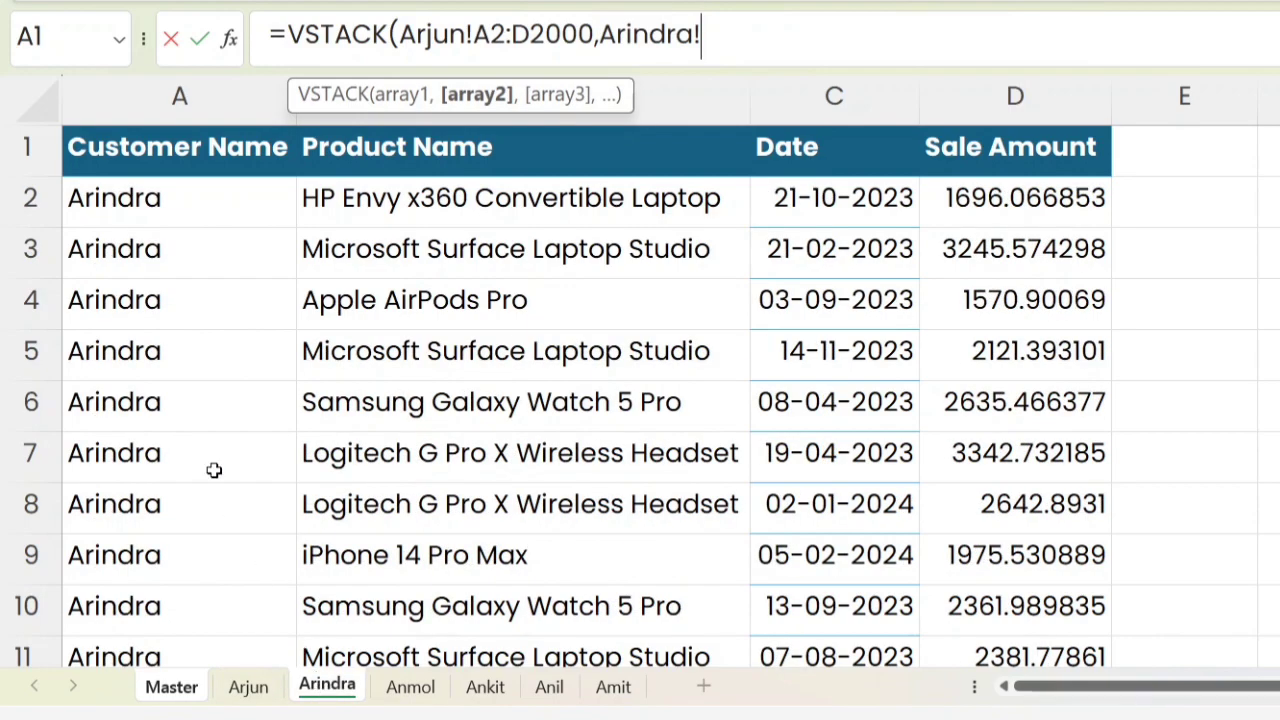
pyautogui.moveTo(163, 206); pyautogui.dragTo(1082, 200)
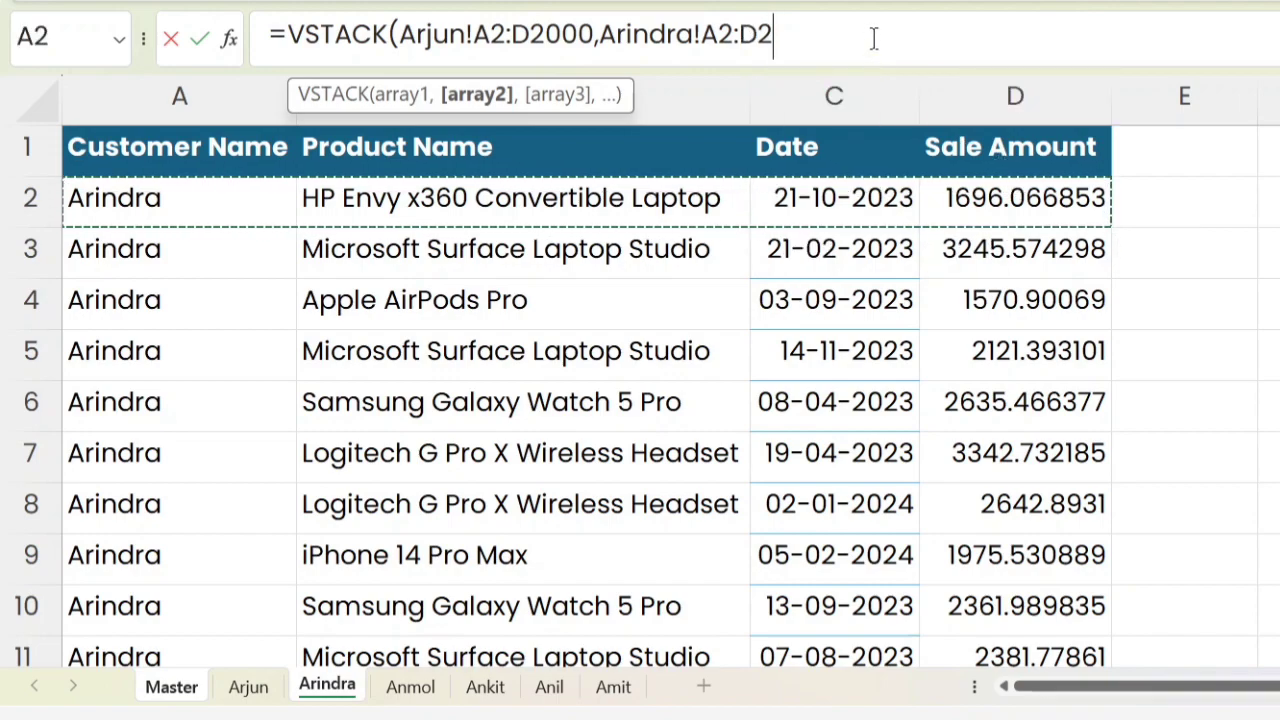
pyautogui.click(873, 38)
pyautogui.write('000')
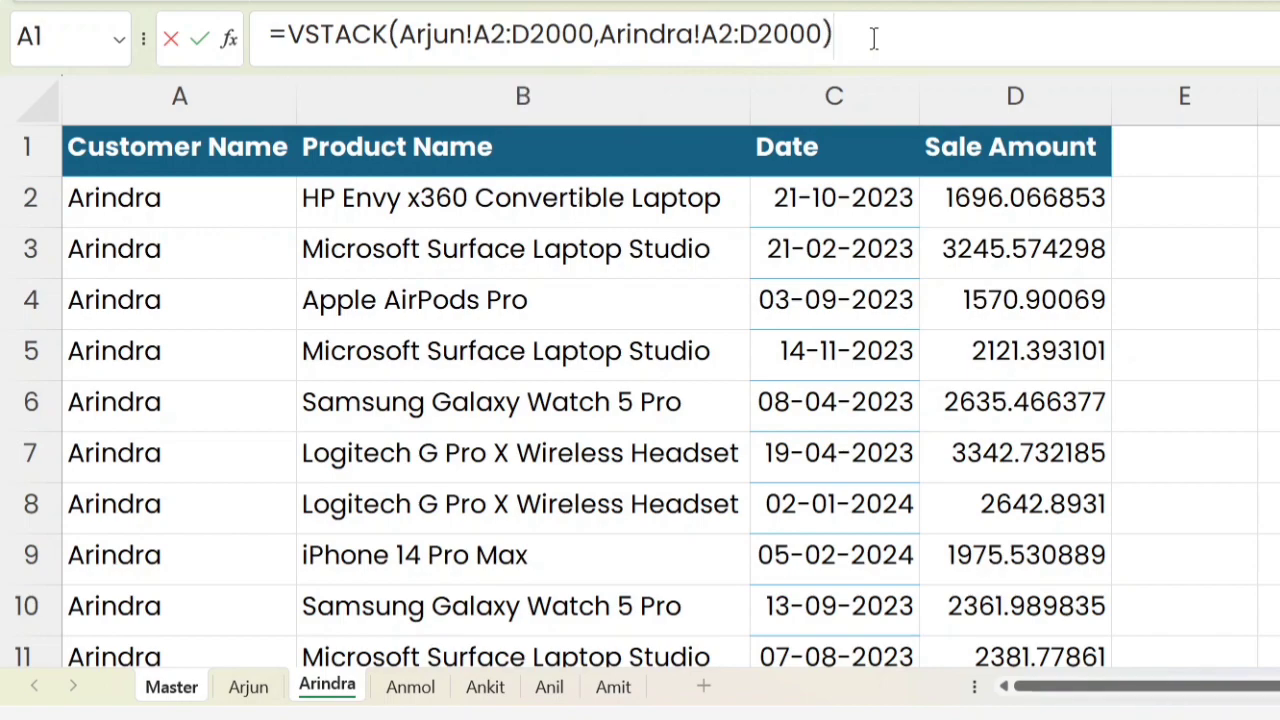
pyautogui.press('Return')
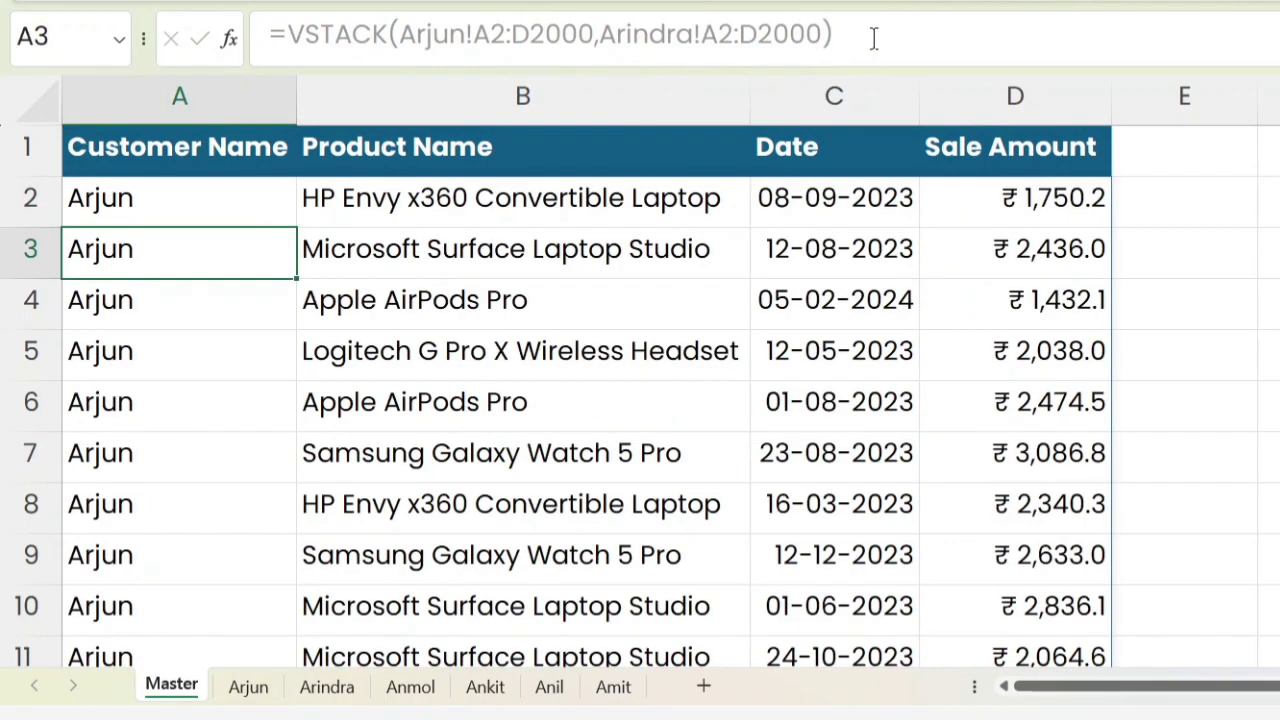
# - Examine the stacked rows in the Master sheet, including the rows beyond the first customer's data
pyautogui.press('Down')
pyautogui.press('Down')
pyautogui.press('Down')
pyautogui.press('Down')
pyautogui.press('Down')
pyautogui.press('Down')
pyautogui.press('Down')
pyautogui.press('Down')
pyautogui.press('Down')
pyautogui.press('Down')
pyautogui.press('Down')
pyautogui.press('Down')
pyautogui.press('Down')
pyautogui.press('Down')
pyautogui.press('Down')
pyautogui.press('Down')
pyautogui.press('Down')
pyautogui.press('Down')
pyautogui.press('Down')
pyautogui.press('Down')
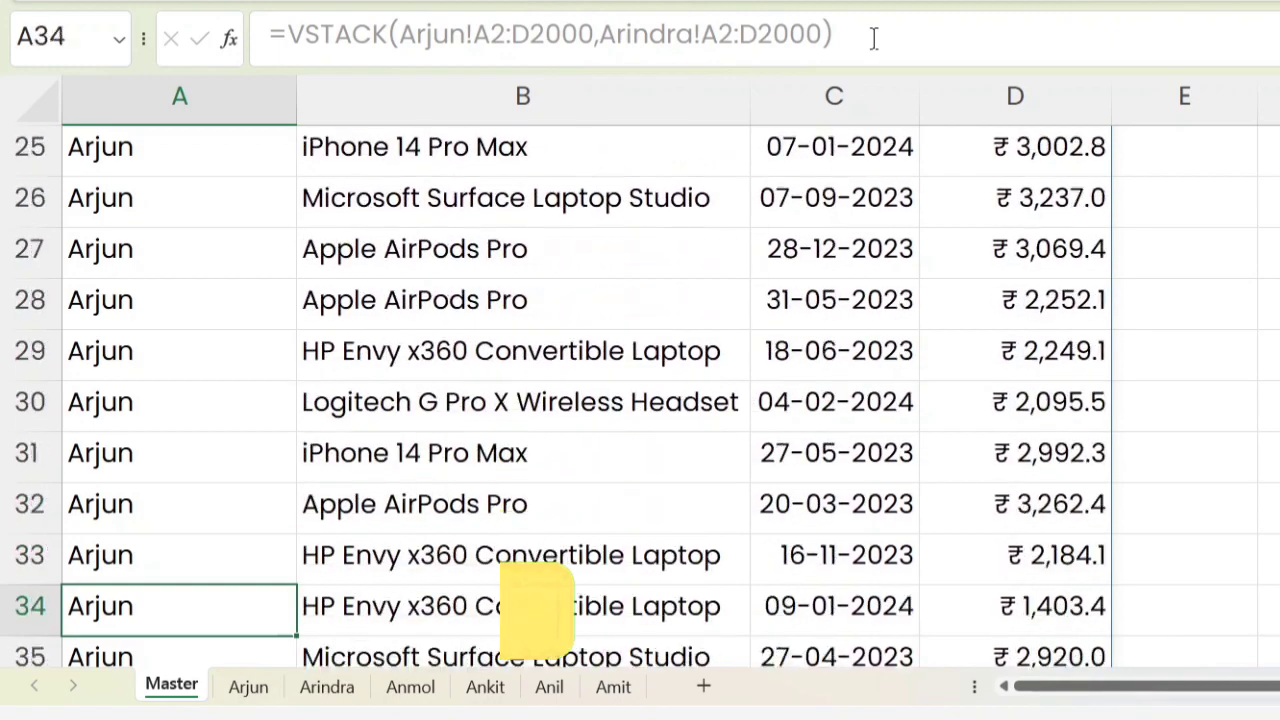
pyautogui.press('Down')
pyautogui.press('Down')
pyautogui.press('Down')
pyautogui.press('Down')
pyautogui.press('Down')
pyautogui.press('Down')
pyautogui.press('Down')
pyautogui.press('Down')
pyautogui.press('Down')
pyautogui.press('Down')
pyautogui.press('Down')
pyautogui.press('Down')
pyautogui.press('Down')
pyautogui.press('Down')
pyautogui.press('Down')
pyautogui.press('Down')
pyautogui.press('Down')
pyautogui.press('Down')
pyautogui.press('Down')
pyautogui.press('Down')
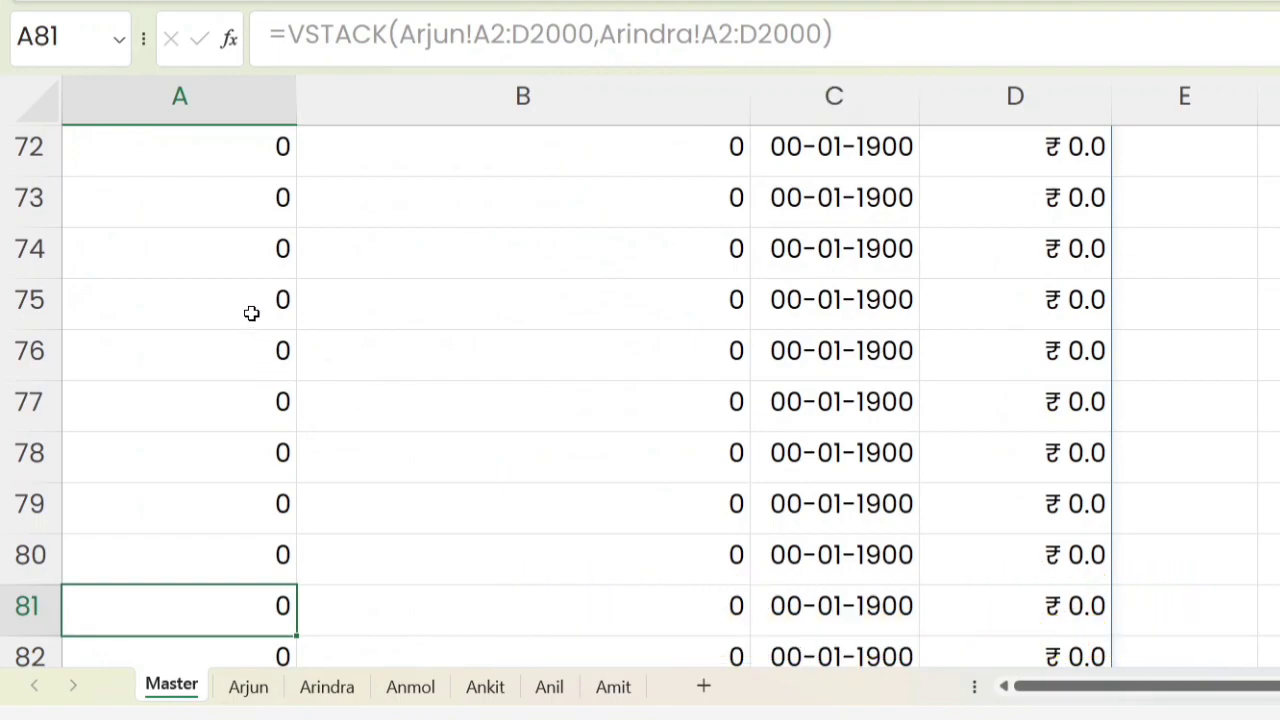
pyautogui.scroll(3, 251, 313)
pyautogui.scroll(6, 251, 313)
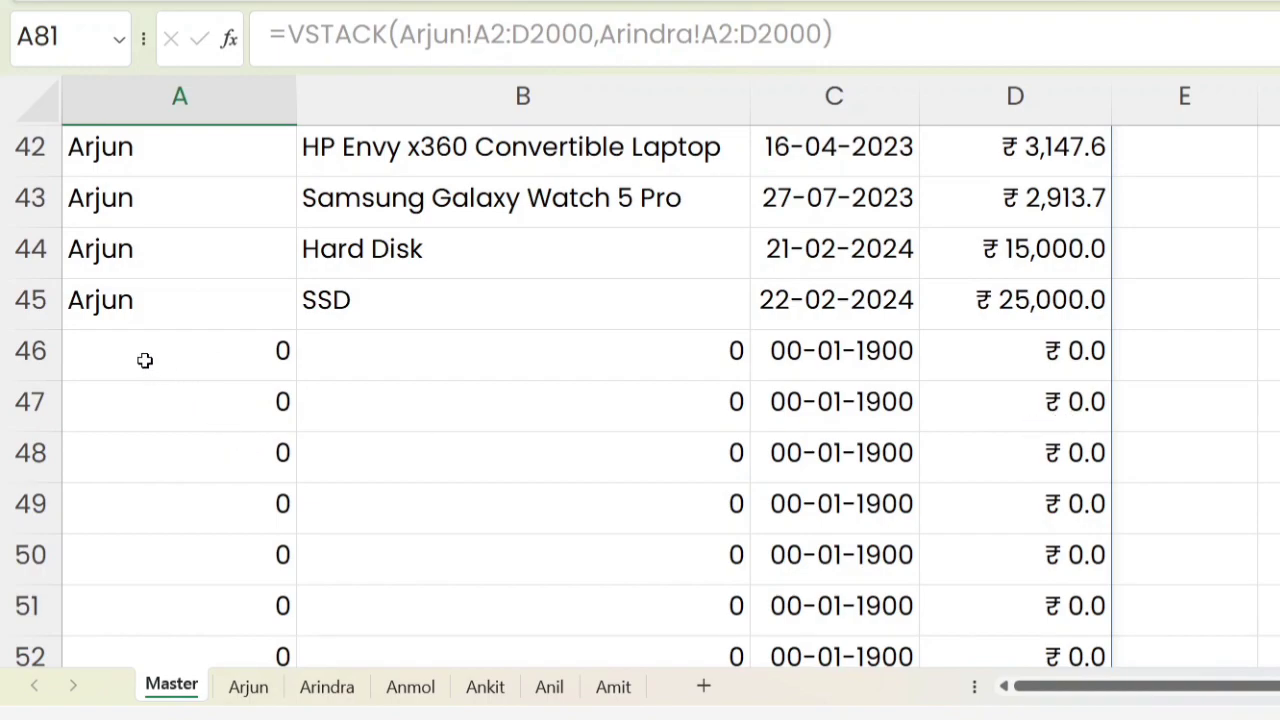
pyautogui.scroll(-20, 826, 372)
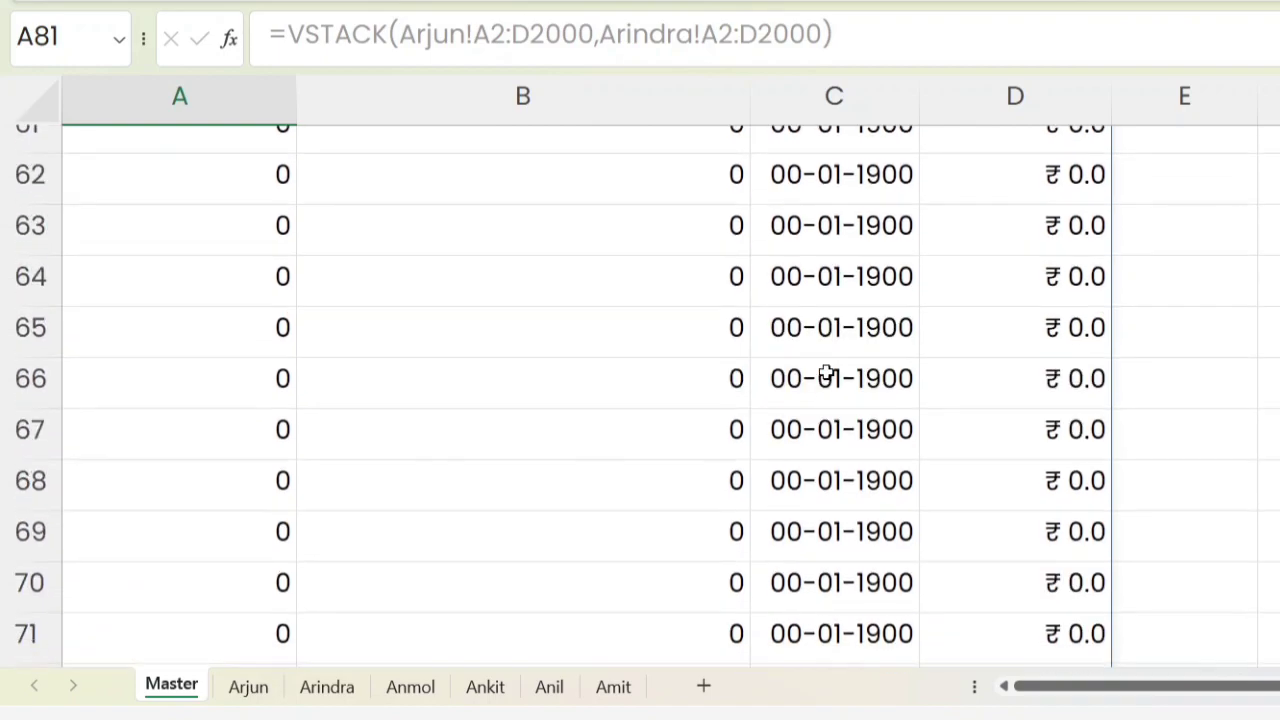
pyautogui.scroll(-20, 826, 372)
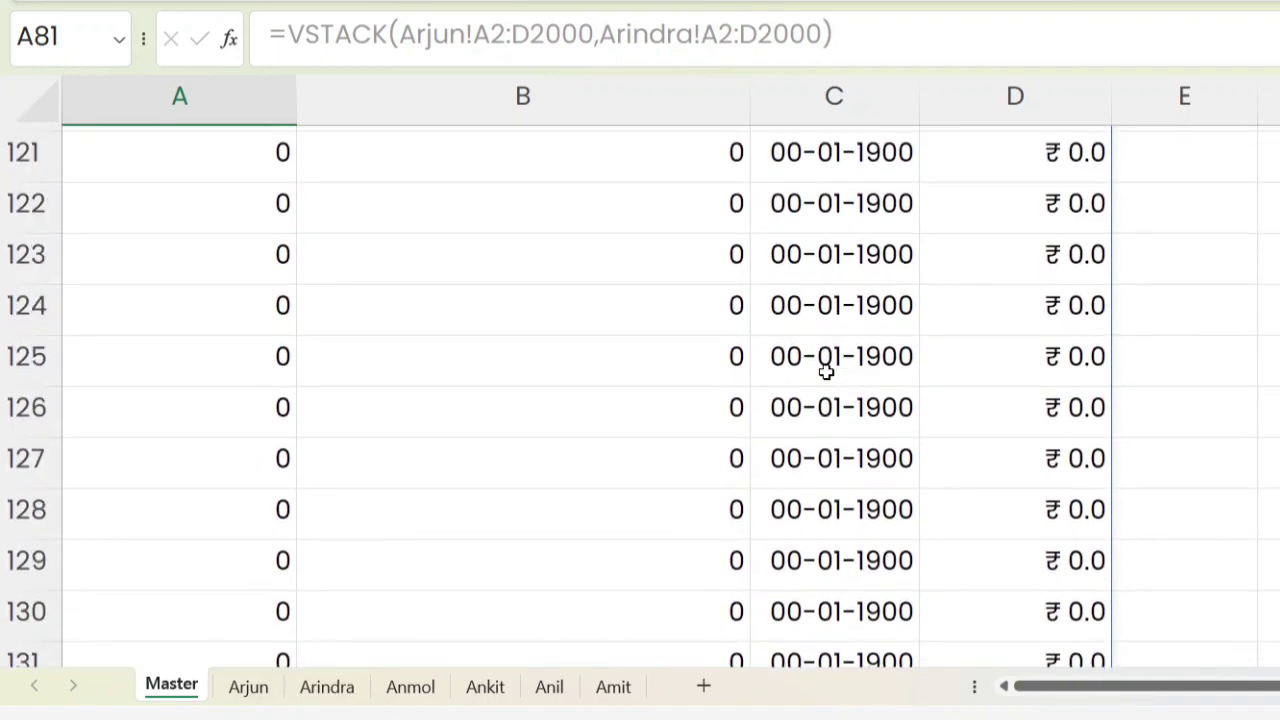
pyautogui.scroll(20, 826, 372)
pyautogui.scroll(20, 826, 372)
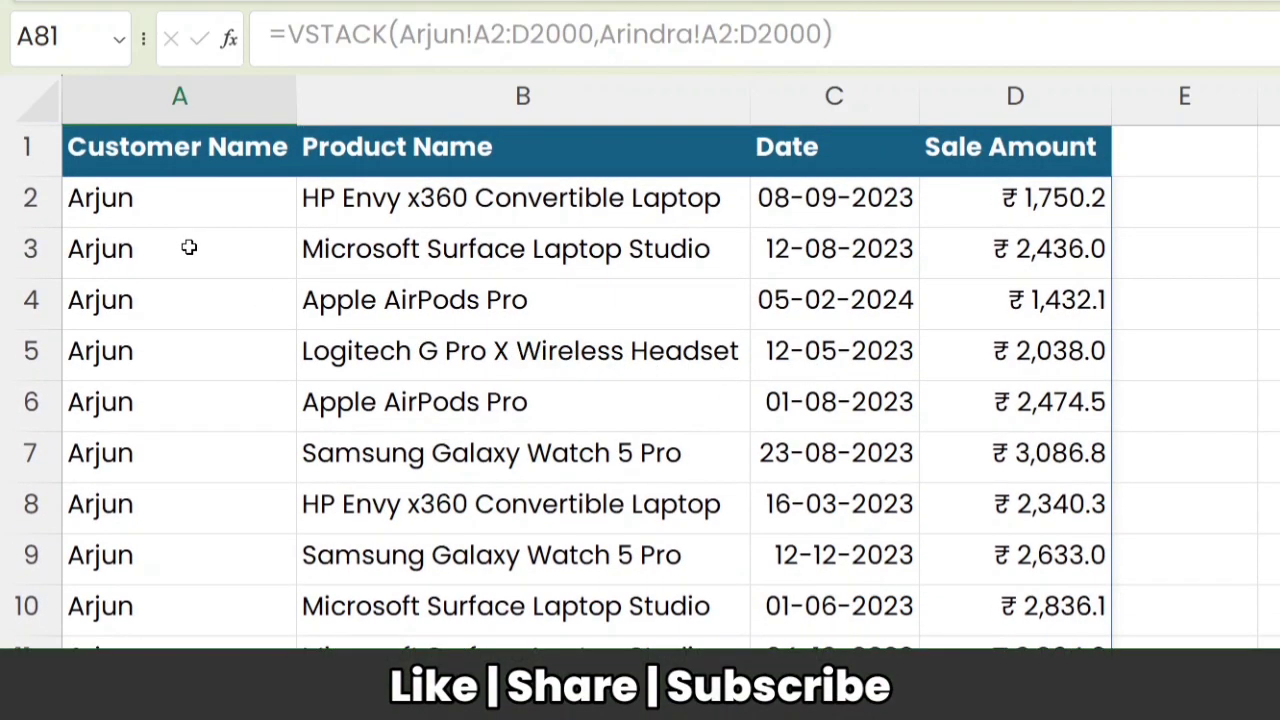
# - Remove both sheet ranges from the VSTACK formula in A2, keeping only the function's opening
pyautogui.click(147, 203)
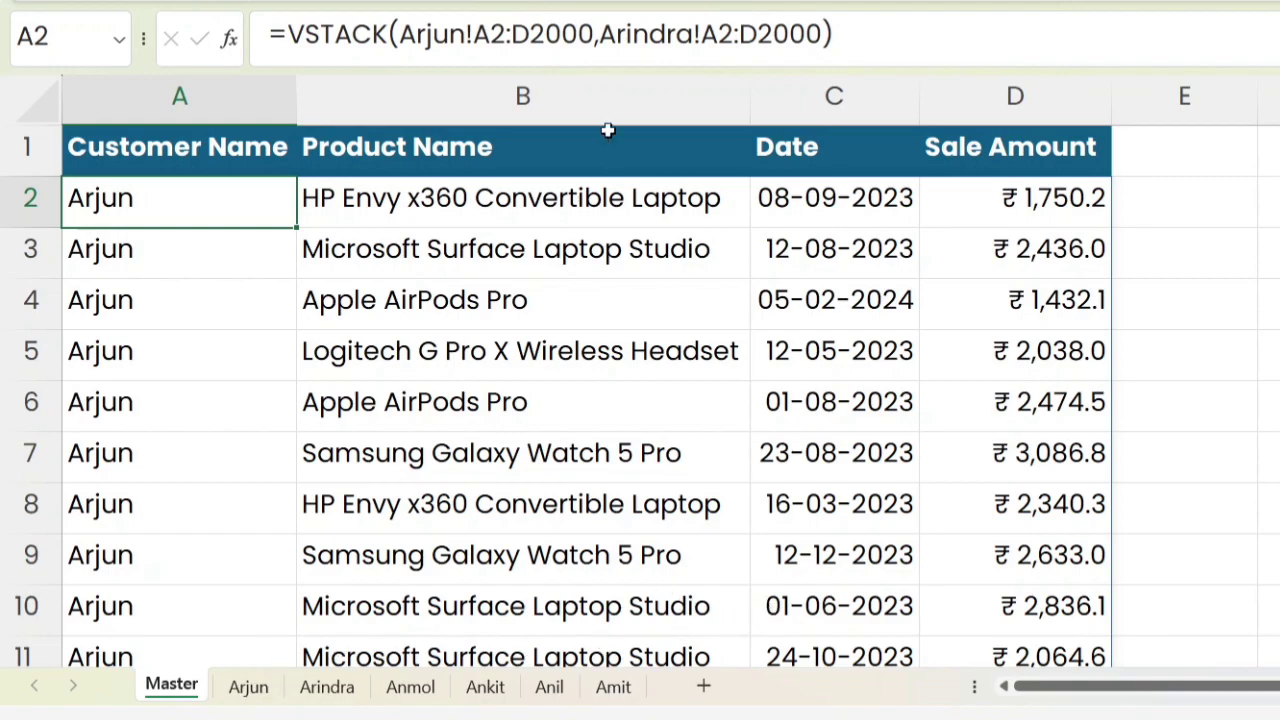
pyautogui.moveTo(594, 52); pyautogui.dragTo(895, 28)
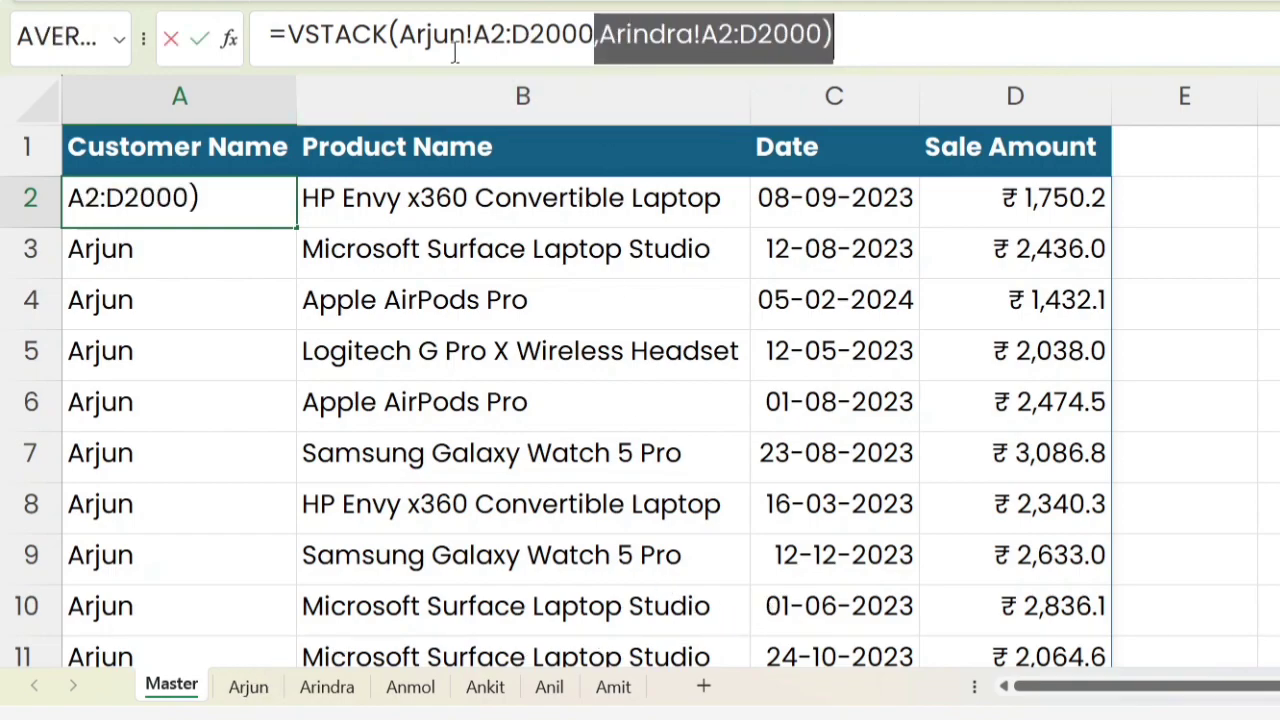
pyautogui.moveTo(398, 36)
pyautogui.mouseDown()
pyautogui.moveTo(836, 35)
pyautogui.moveTo(414, 35)
pyautogui.moveTo(406, 50)
pyautogui.mouseUp()
pyautogui.click(864, 32)
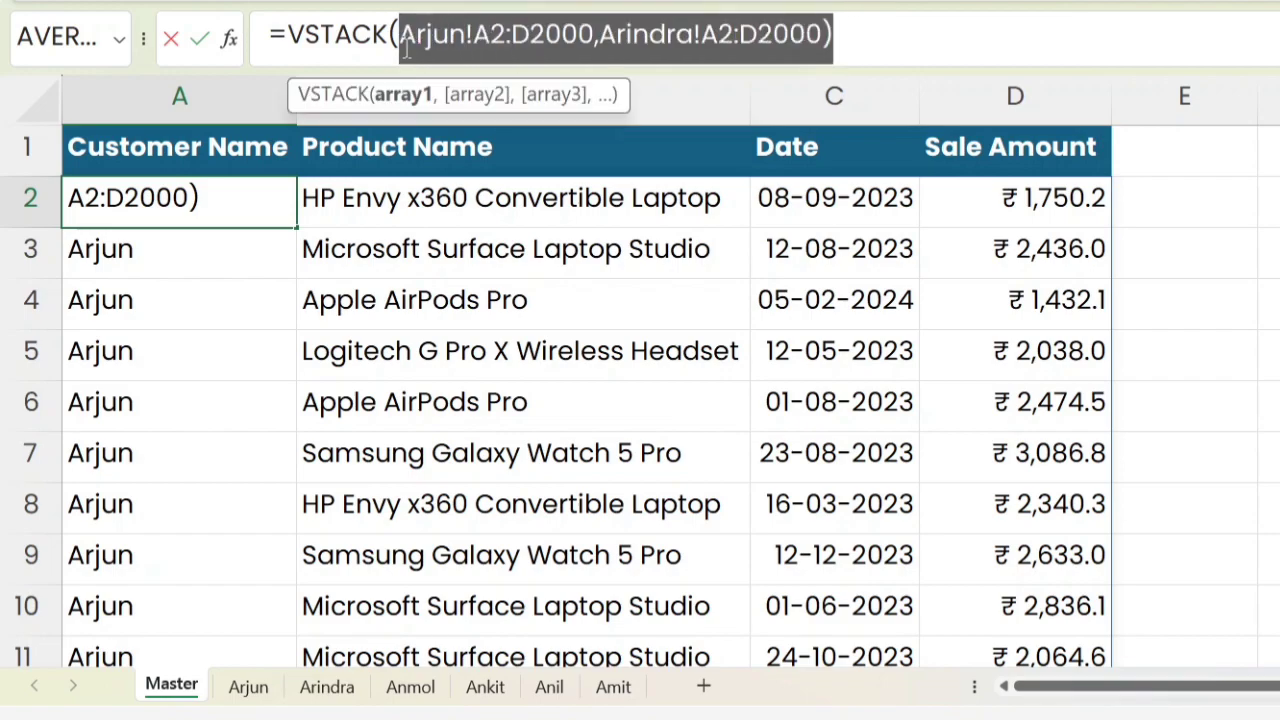
pyautogui.press('BackSpace')
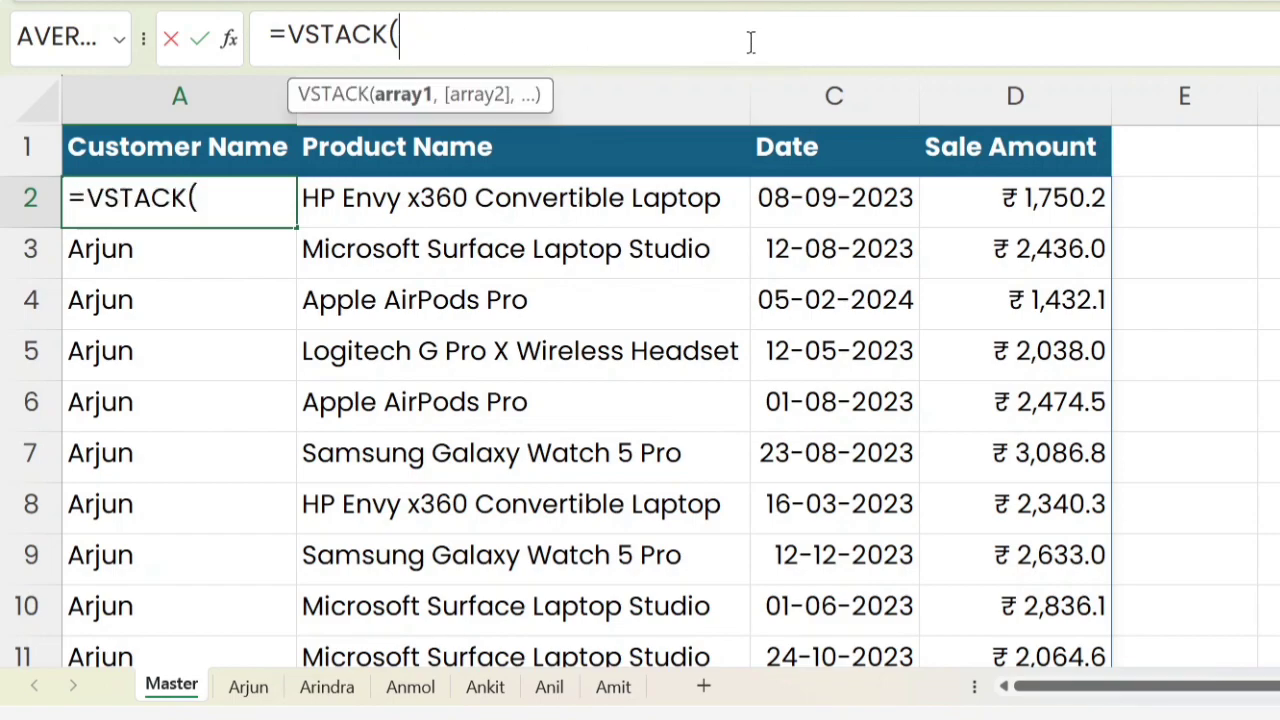
# - Reference cell A2 across all the customer sheets, from the first through the last, as the VSTACK array
pyautogui.click(249, 687)
pyautogui.click(188, 209)
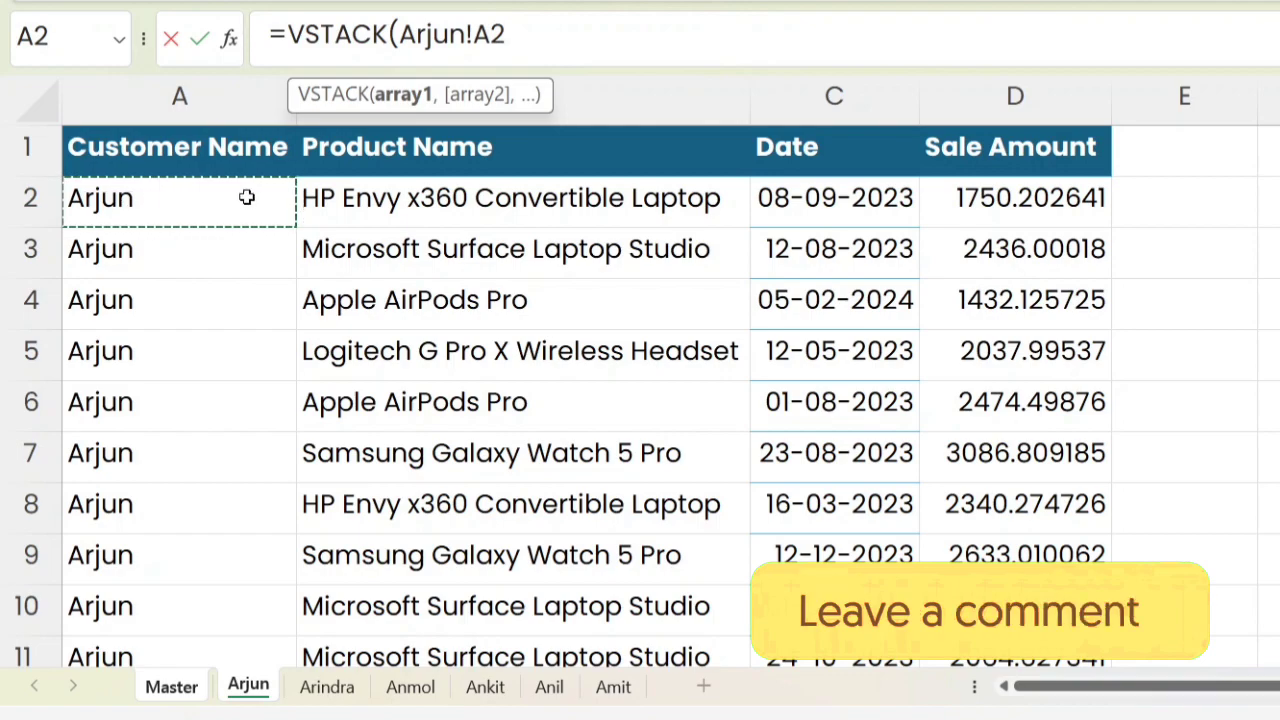
pyautogui.keyDown('shift'); pyautogui.click(610, 695); pyautogui.keyUp('shift')
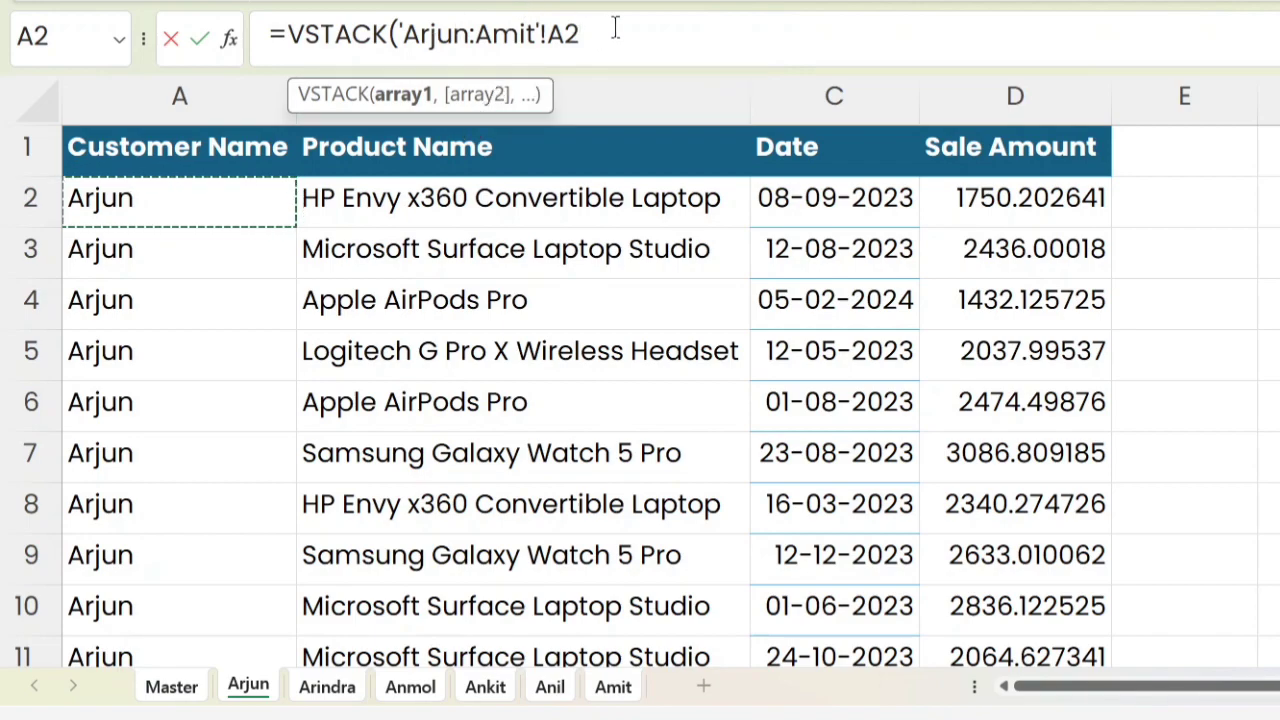
# - Extend the multi-sheet reference to A2:D2000 and complete the VSTACK formula
pyautogui.moveTo(171, 200); pyautogui.dragTo(1086, 197)
pyautogui.click(1077, 197)
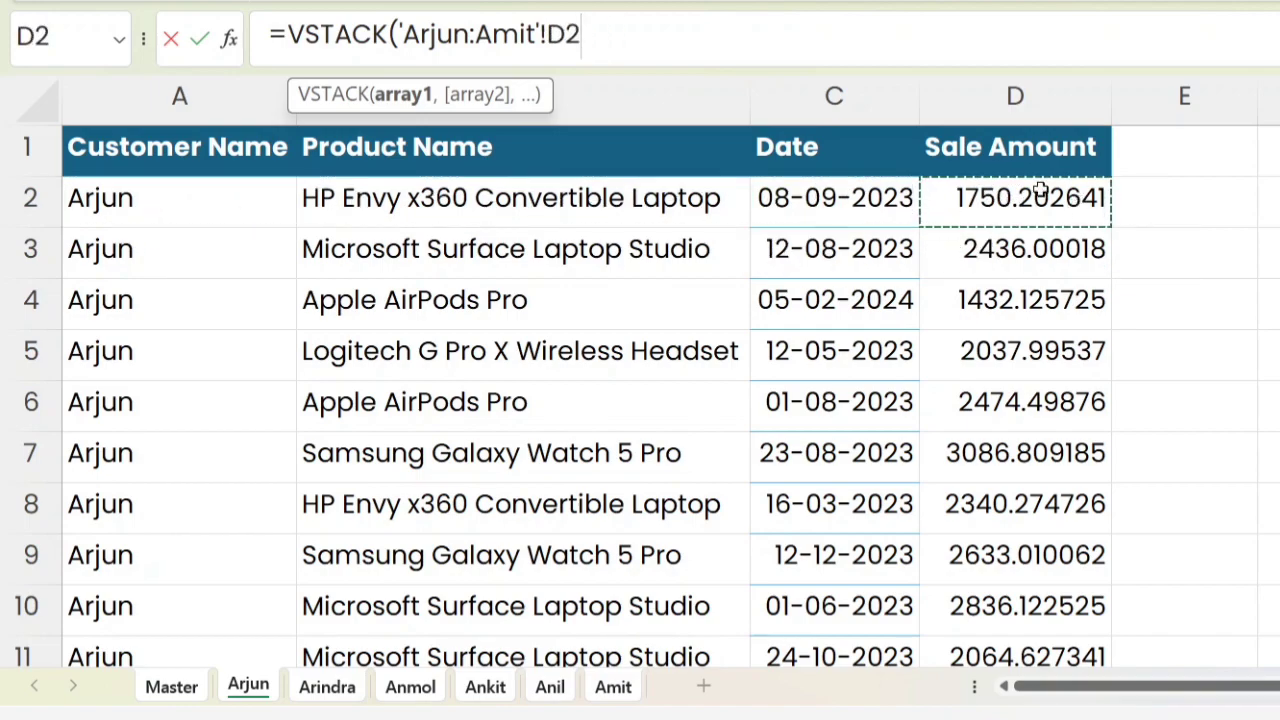
pyautogui.moveTo(200, 220); pyautogui.dragTo(1045, 190)
pyautogui.click(1047, 191)
pyautogui.moveTo(200, 214); pyautogui.dragTo(1060, 212)
pyautogui.click(1040, 200)
pyautogui.click(549, 40)
pyautogui.write('A2:')
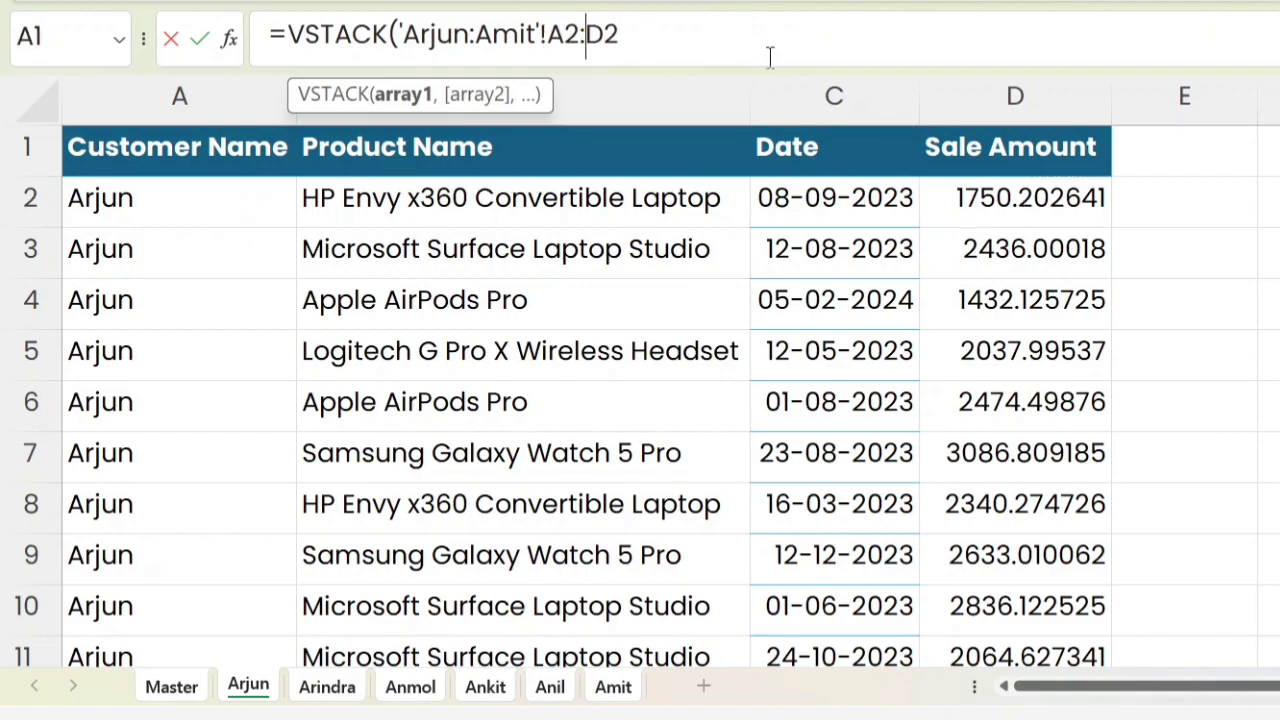
pyautogui.click(765, 58)
pyautogui.write('000')
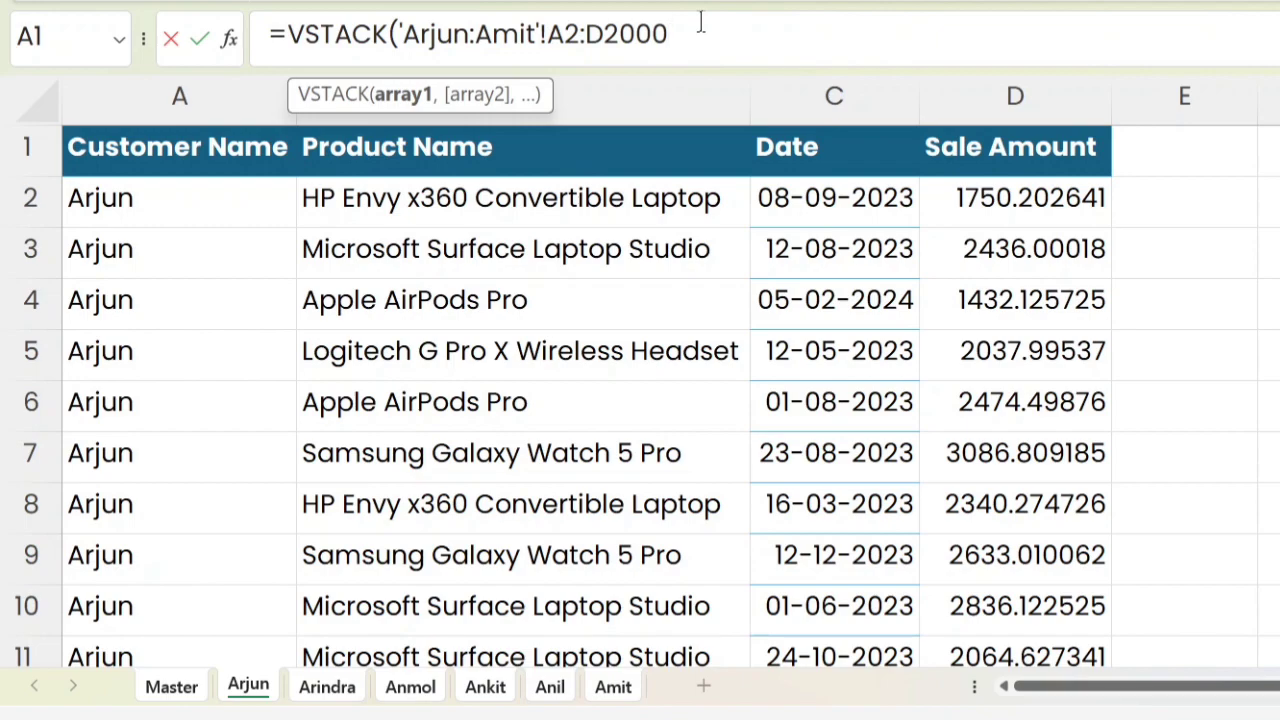
pyautogui.press('Return')
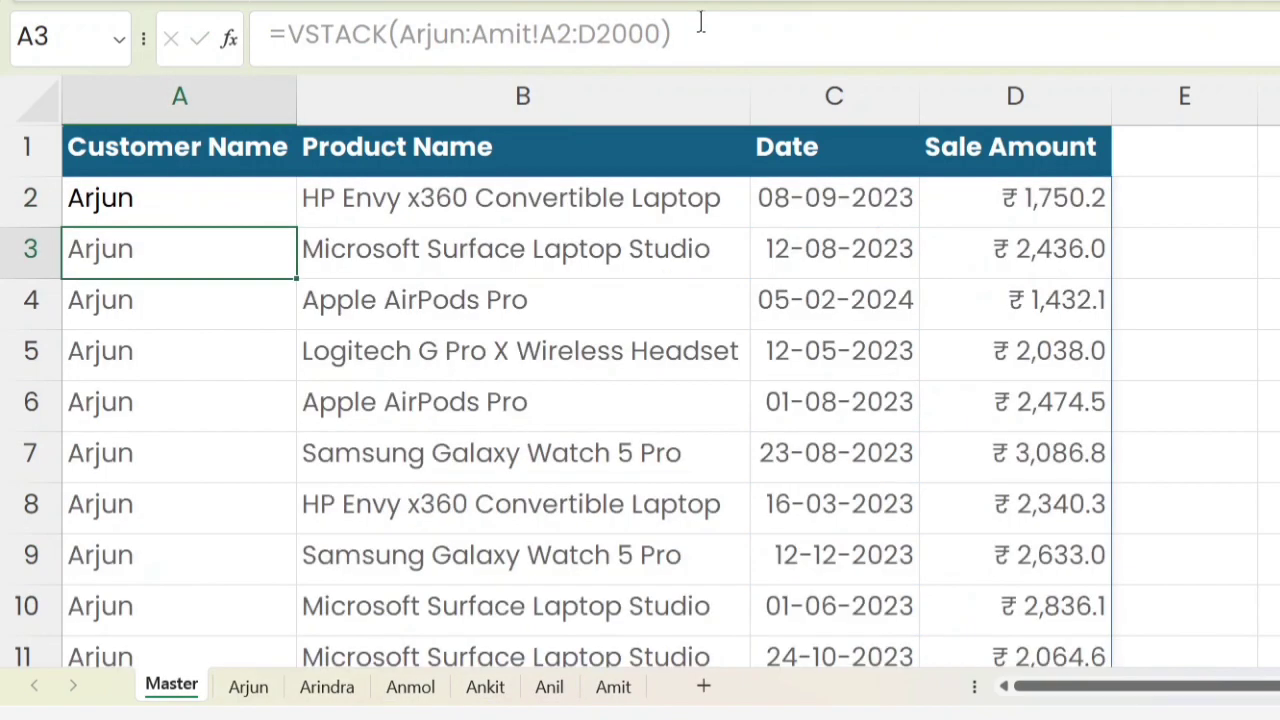
# - Examine the Master sheet rows produced by the multi-sheet VSTACK formula, down past the first customer's records
pyautogui.press('Up')
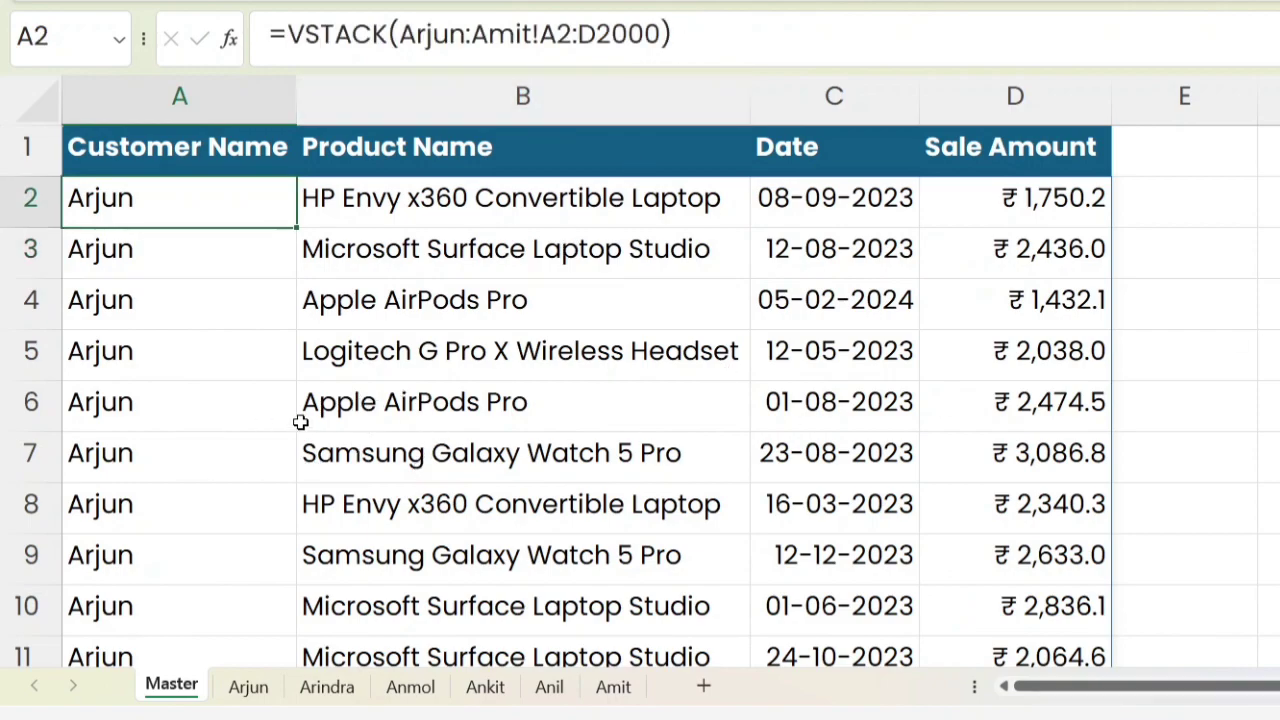
pyautogui.press('Down')
pyautogui.press('Down')
pyautogui.press('Down')
pyautogui.press('Down')
pyautogui.press('Down')
pyautogui.press('Down')
pyautogui.press('Down')
pyautogui.press('Down')
pyautogui.press('Down')
pyautogui.press('Down')
pyautogui.press('Down')
pyautogui.press('Down')
pyautogui.press('Down')
pyautogui.press('Down')
pyautogui.press('Down')
pyautogui.press('Down')
pyautogui.press('Down')
pyautogui.press('Down')
pyautogui.press('Down')
pyautogui.press('Down')
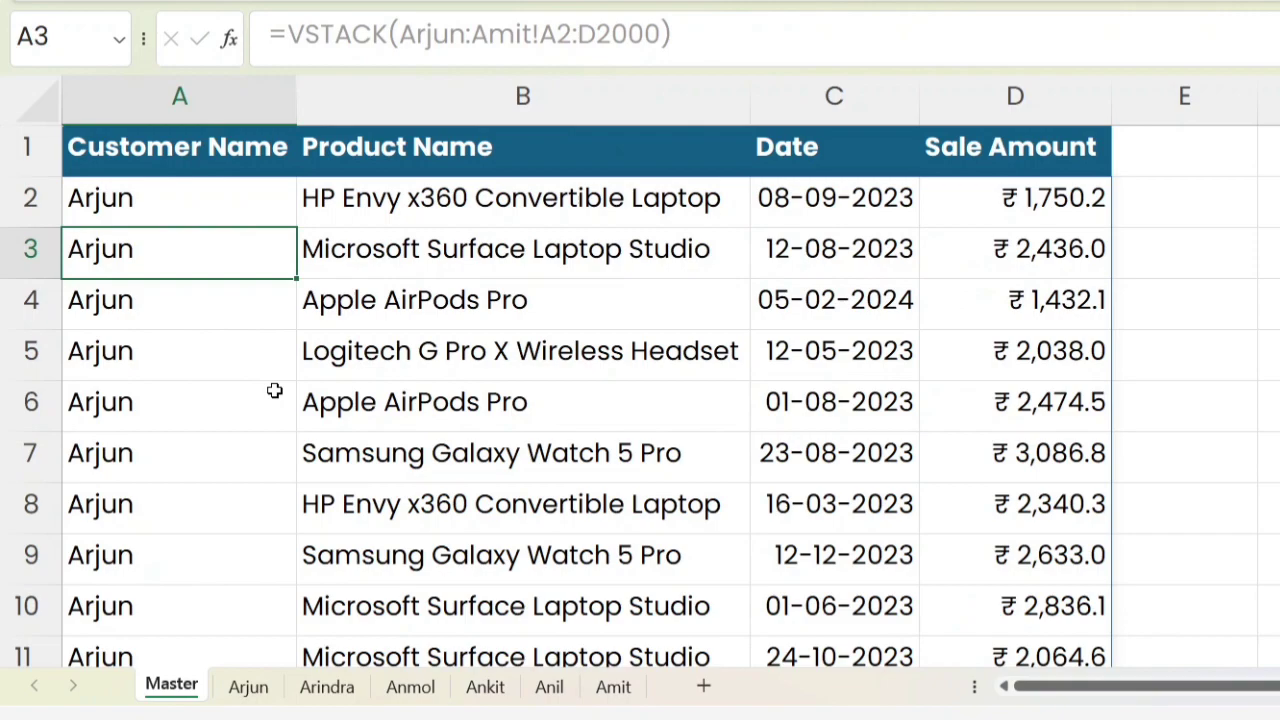
pyautogui.press('Down')
pyautogui.press('Down')
pyautogui.press('Down')
pyautogui.press('Down')
pyautogui.press('Down')
pyautogui.press('Down')
pyautogui.press('Down')
pyautogui.press('Down')
pyautogui.press('Down')
pyautogui.press('Down')
pyautogui.press('Down')
pyautogui.press('Down')
pyautogui.press('Down')
pyautogui.press('Down')
pyautogui.press('Down')
pyautogui.press('Down')
pyautogui.press('Down')
pyautogui.press('Down')
pyautogui.press('Down')
pyautogui.press('Down')
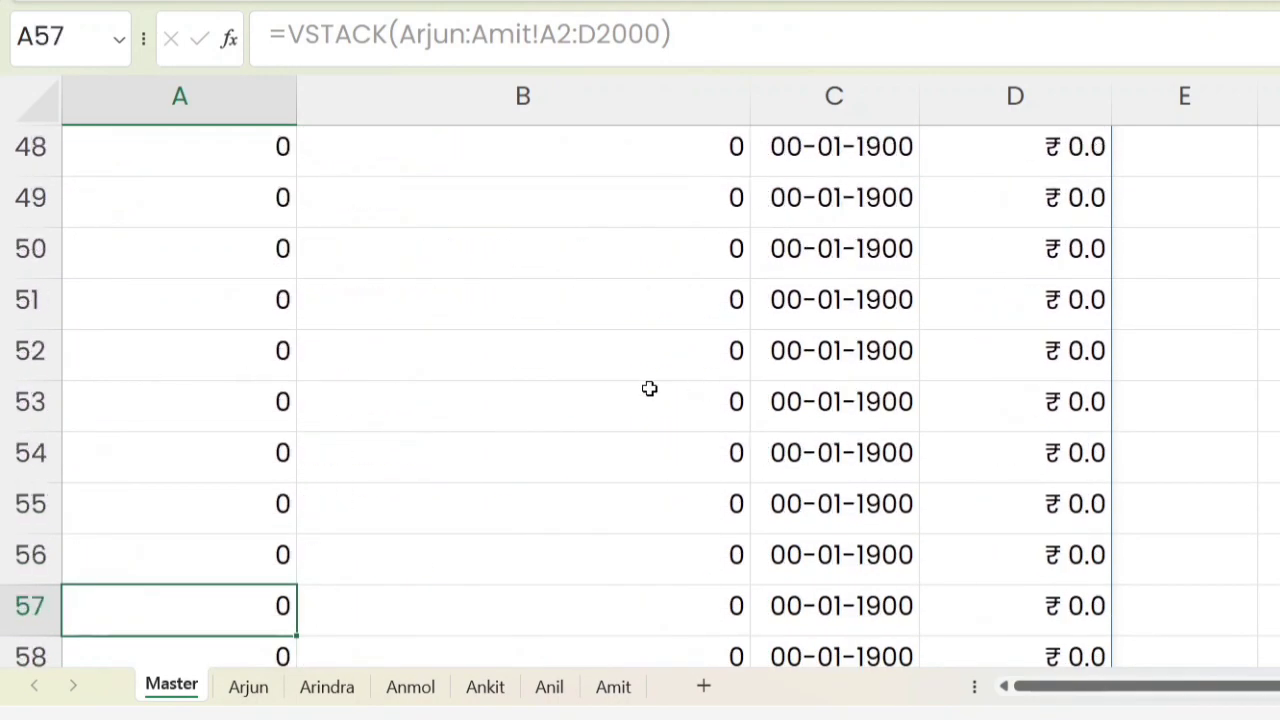
pyautogui.press('Down')
pyautogui.press('Down')
pyautogui.press('Down')
pyautogui.press('Down')
pyautogui.press('Down')
pyautogui.press('Down')
pyautogui.press('Down')
pyautogui.press('Down')
pyautogui.press('Down')
pyautogui.press('Down')
pyautogui.press('Down')
pyautogui.press('Down')
pyautogui.press('Down')
pyautogui.press('Down')
pyautogui.press('Down')
pyautogui.press('Down')
pyautogui.press('Down')
pyautogui.press('Down')
pyautogui.press('Down')
pyautogui.press('Down')
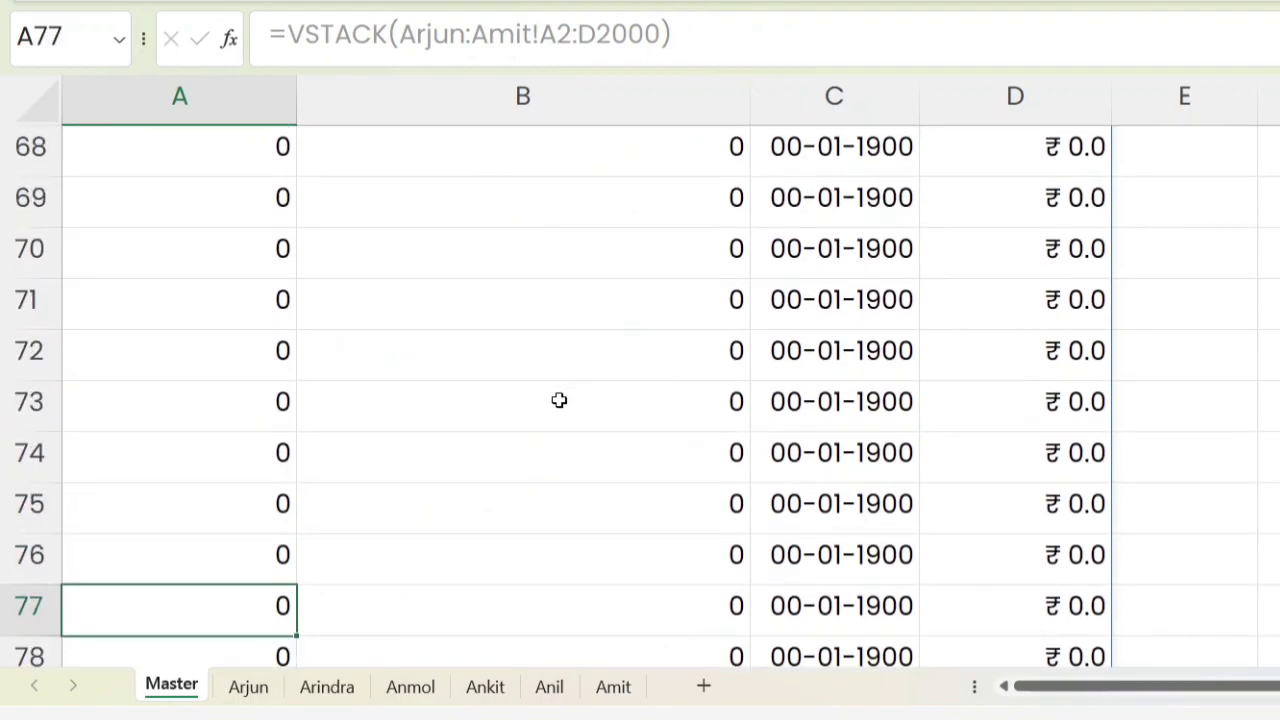
# - Examine the rows of the stacked output on the Master sheet from row 77 down to the several-thousandth row
pyautogui.press('Down')
pyautogui.press('Down')
pyautogui.press('Down')
pyautogui.press('Down')
pyautogui.press('Down')
pyautogui.press('Down')
pyautogui.press('Down')
pyautogui.press('Down')
pyautogui.press('Down')
pyautogui.press('Down')
pyautogui.press('Down')
pyautogui.press('Down')
pyautogui.press('Down')
pyautogui.press('Down')
pyautogui.press('Down')
pyautogui.press('Down')
pyautogui.press('Down')
pyautogui.press('Down')
pyautogui.press('Down')
pyautogui.press('Down')
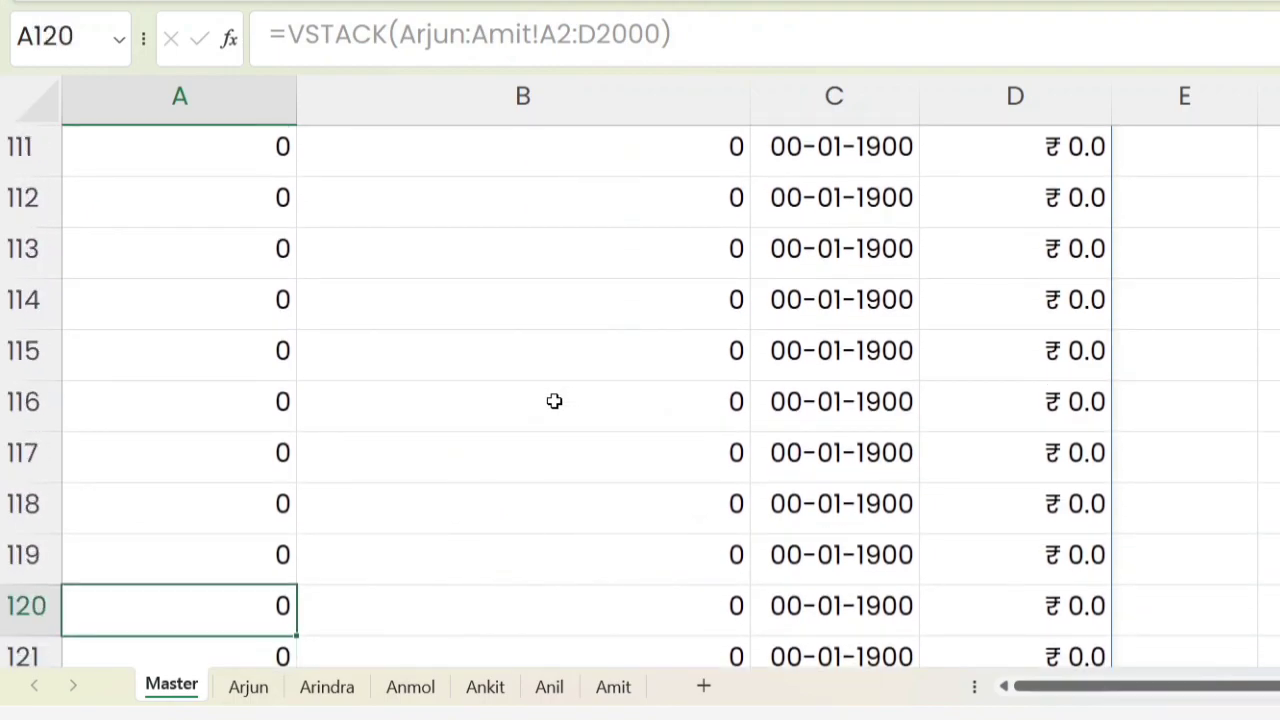
pyautogui.press('Down')
pyautogui.press('Down')
pyautogui.press('Down')
pyautogui.press('Down')
pyautogui.press('Down')
pyautogui.press('Down')
pyautogui.press('Down')
pyautogui.press('Down')
pyautogui.press('Down')
pyautogui.press('Down')
pyautogui.press('Down')
pyautogui.press('Down')
pyautogui.press('Down')
pyautogui.press('Down')
pyautogui.press('Down')
pyautogui.press('Down')
pyautogui.press('Down')
pyautogui.press('Down')
pyautogui.press('Down')
pyautogui.press('Down')
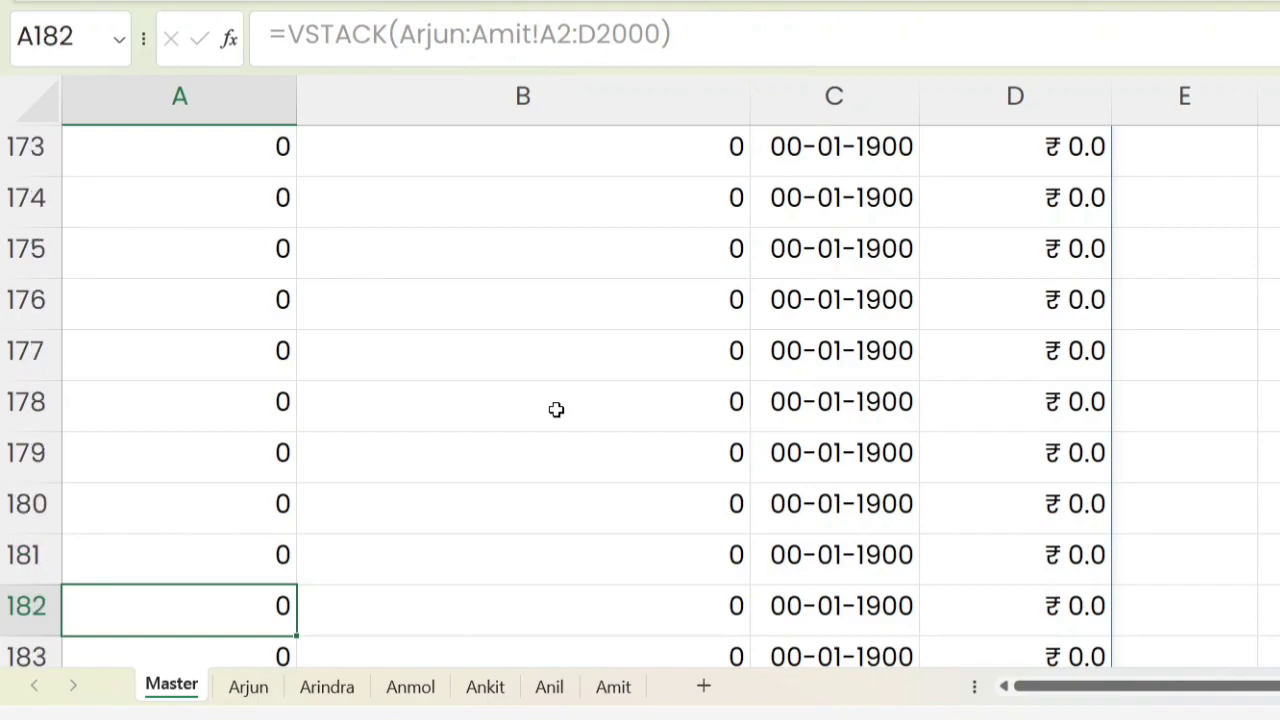
pyautogui.press('Down')
pyautogui.press('Down')
pyautogui.press('Down')
pyautogui.press('Down')
pyautogui.press('Down')
pyautogui.press('Down')
pyautogui.press('Down')
pyautogui.press('Down')
pyautogui.press('Down')
pyautogui.press('Down')
pyautogui.press('Down')
pyautogui.press('Down')
pyautogui.press('Down')
pyautogui.press('Down')
pyautogui.press('Down')
pyautogui.press('Down')
pyautogui.press('Down')
pyautogui.press('Down')
pyautogui.press('Down')
pyautogui.press('Down')
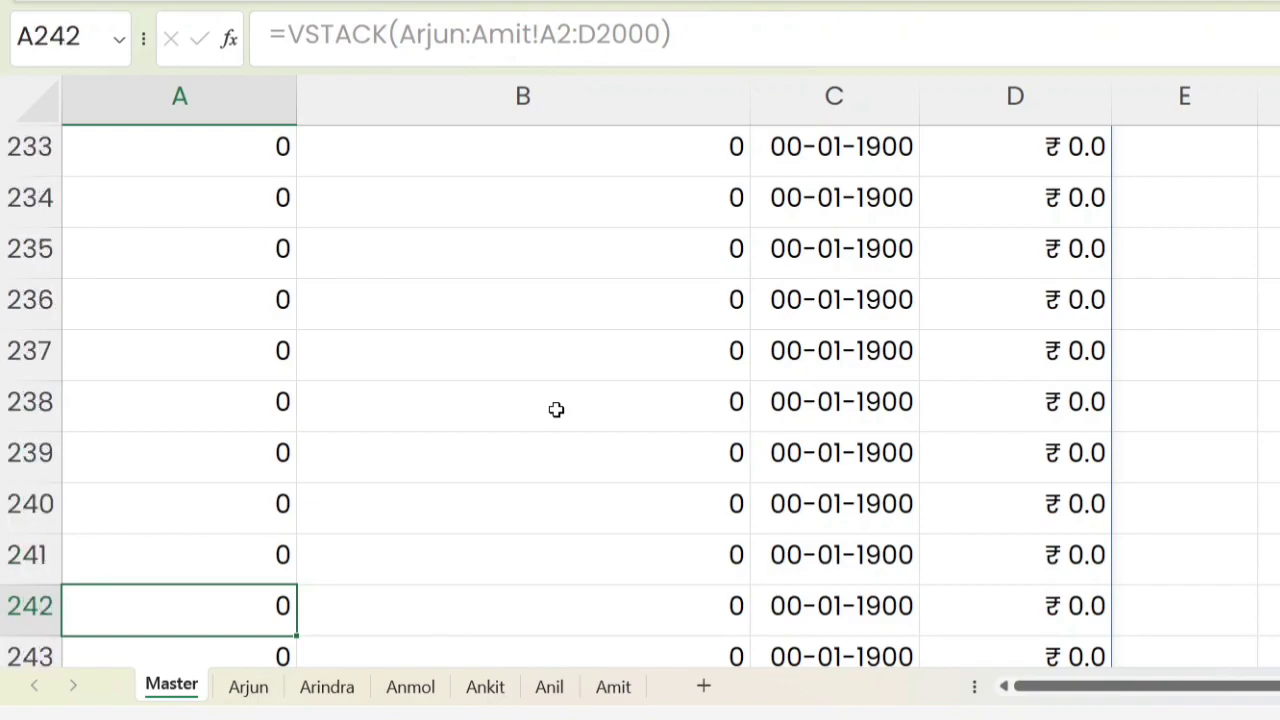
pyautogui.scroll(-2, 552, 414)
pyautogui.scroll(-20, 552, 414)
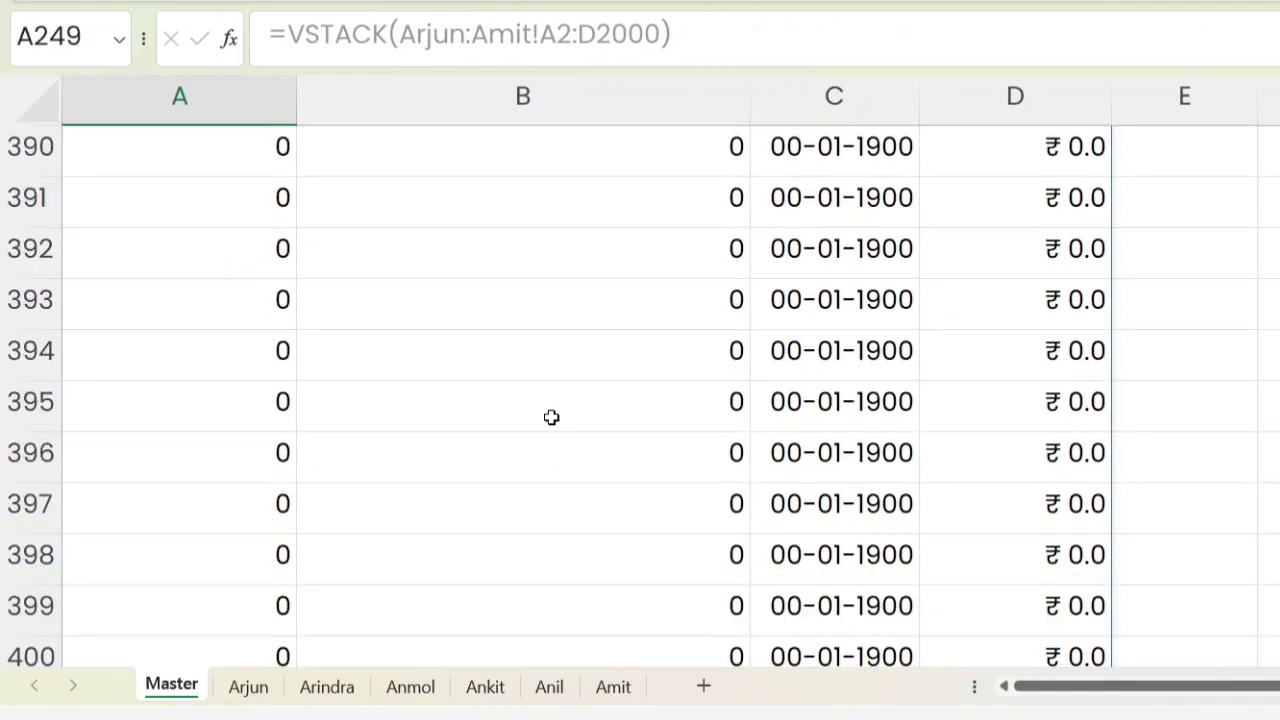
pyautogui.scroll(-20, 548, 419)
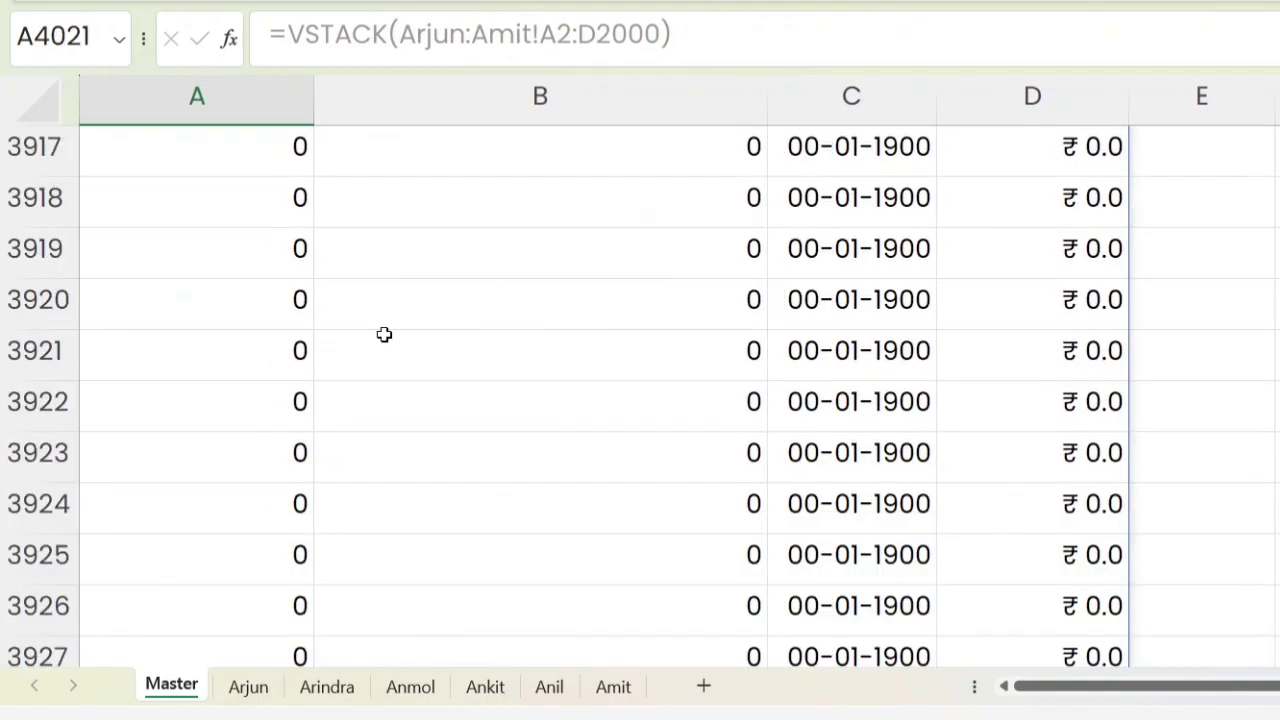
# - Insert the FILTER function's opening in front of VSTACK in the Master sheet's A2 formula, making the stacked range its array
pyautogui.scroll(3, 384, 335)
pyautogui.hotkey('ctrl', 'Home')
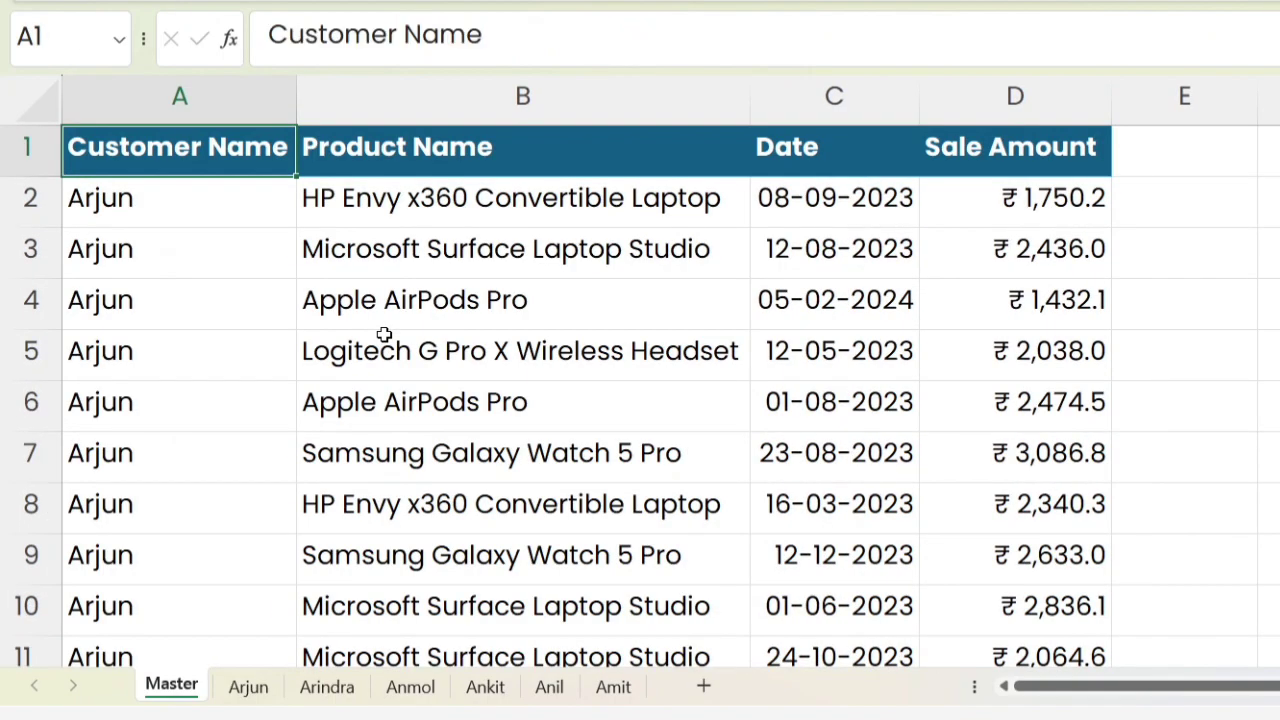
pyautogui.press('Down')
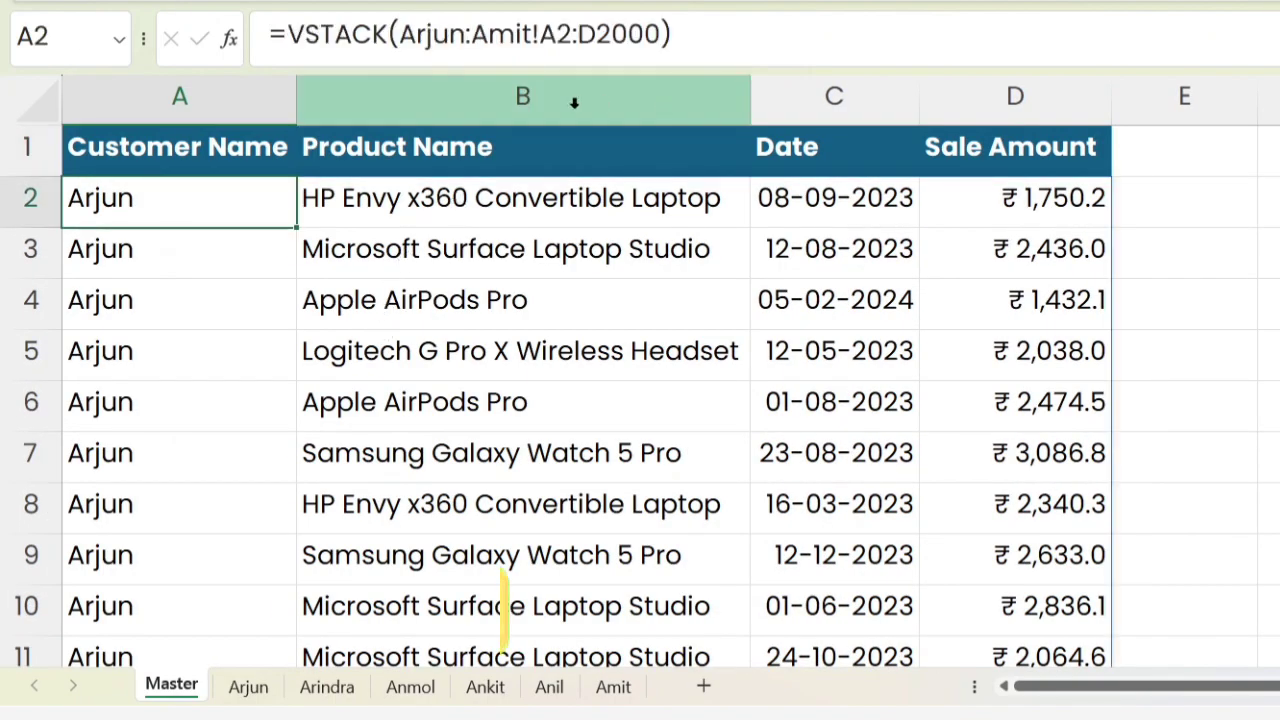
pyautogui.click(287, 35)
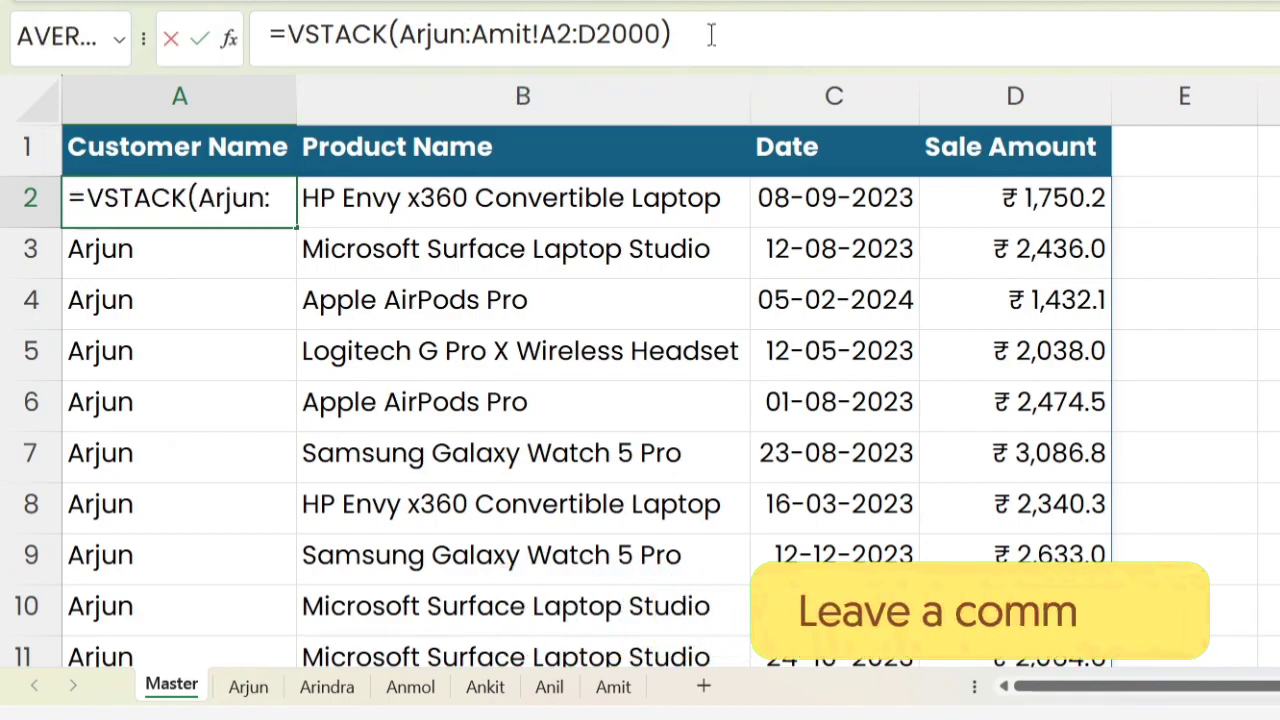
pyautogui.write('filter')
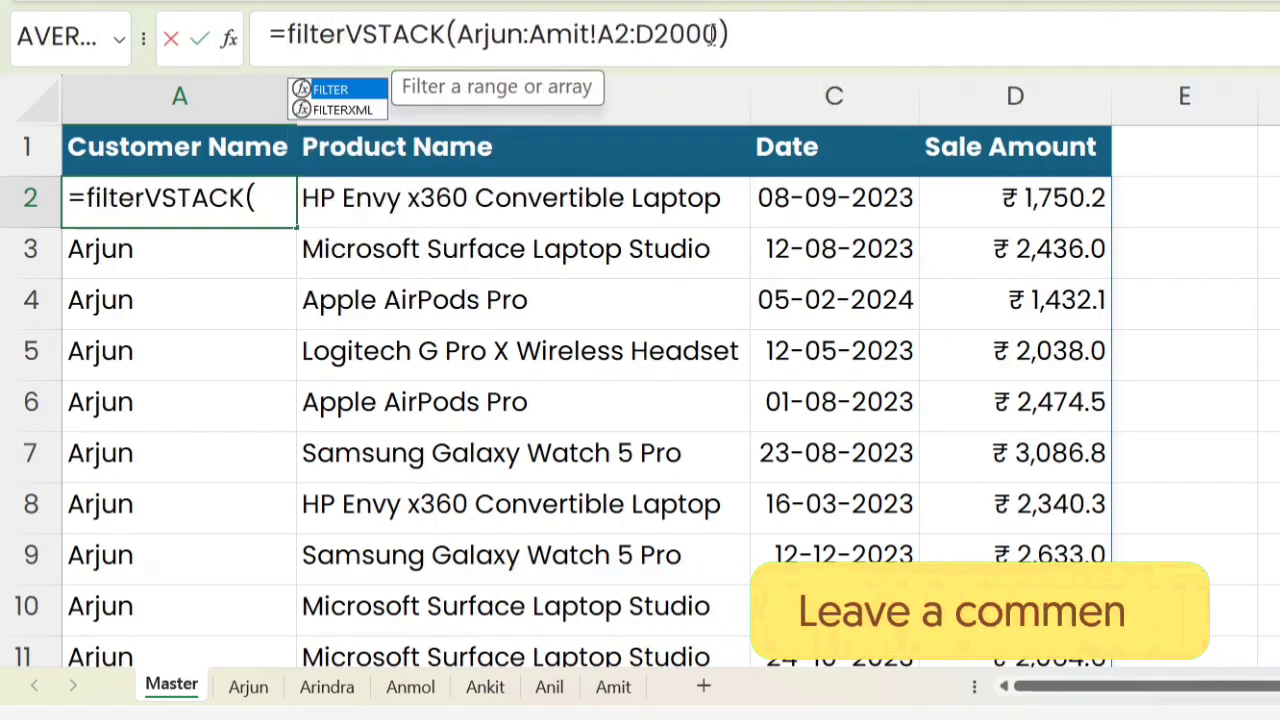
pyautogui.press('Tab')
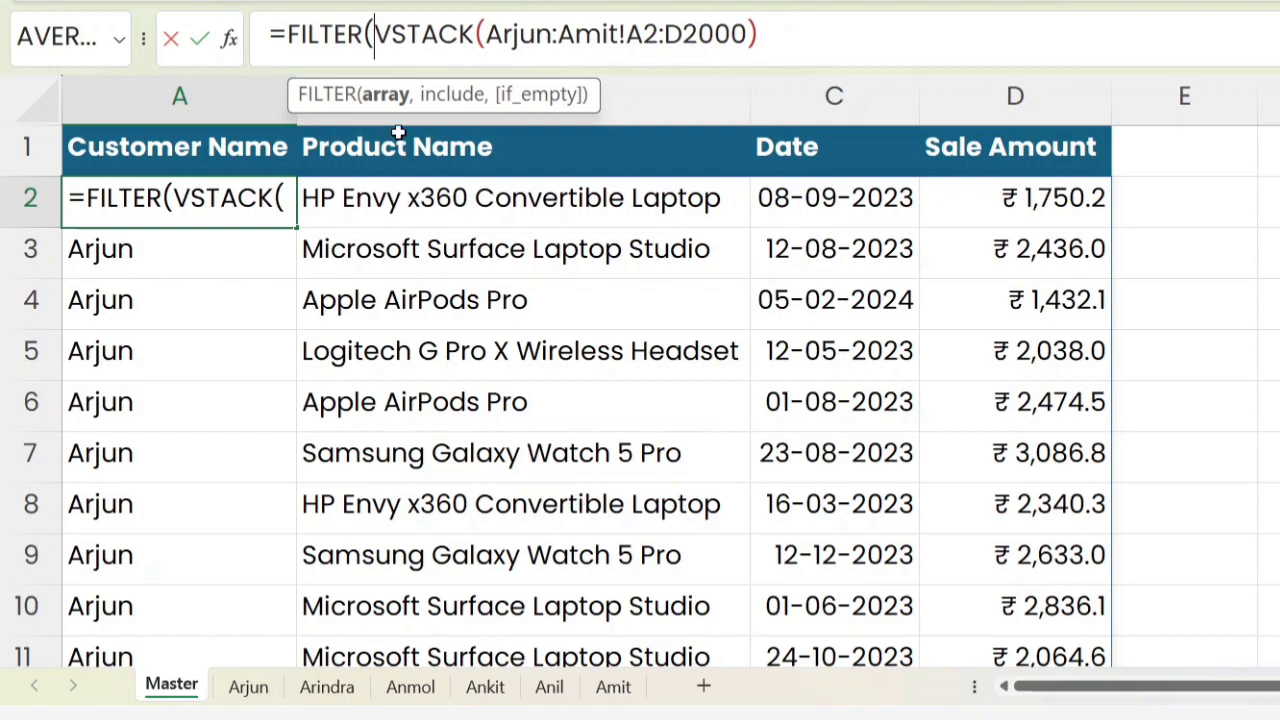
# - Duplicate the whole VSTACK expression after a comma as the include argument of FILTER
pyautogui.moveTo(372, 38); pyautogui.dragTo(869, 17)
pyautogui.hotkey('ctrl', 'c')
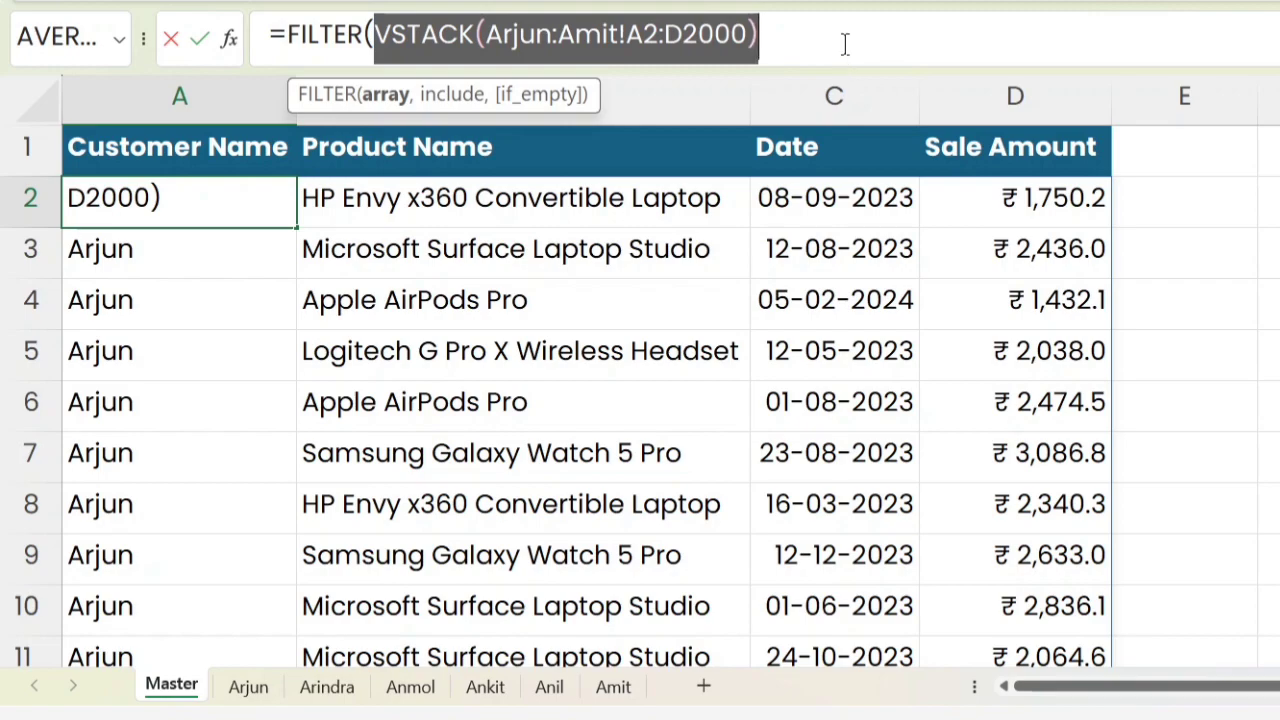
pyautogui.click(850, 24)
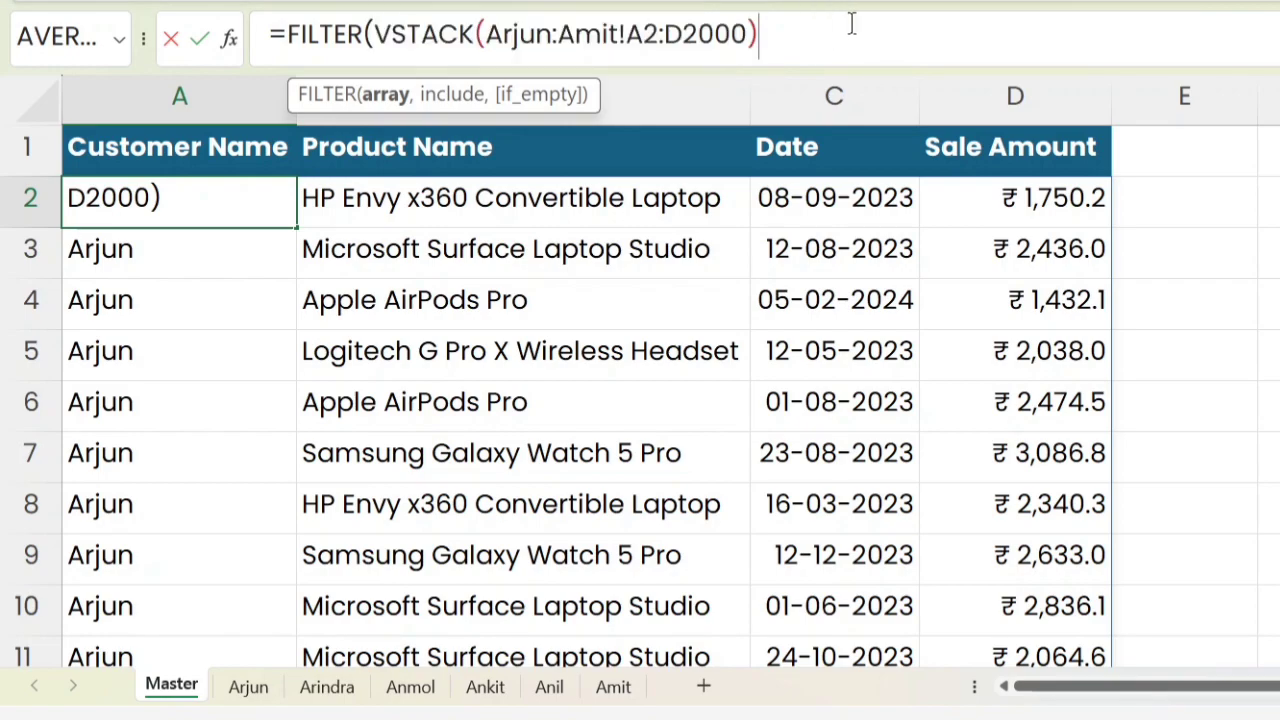
pyautogui.write(',')
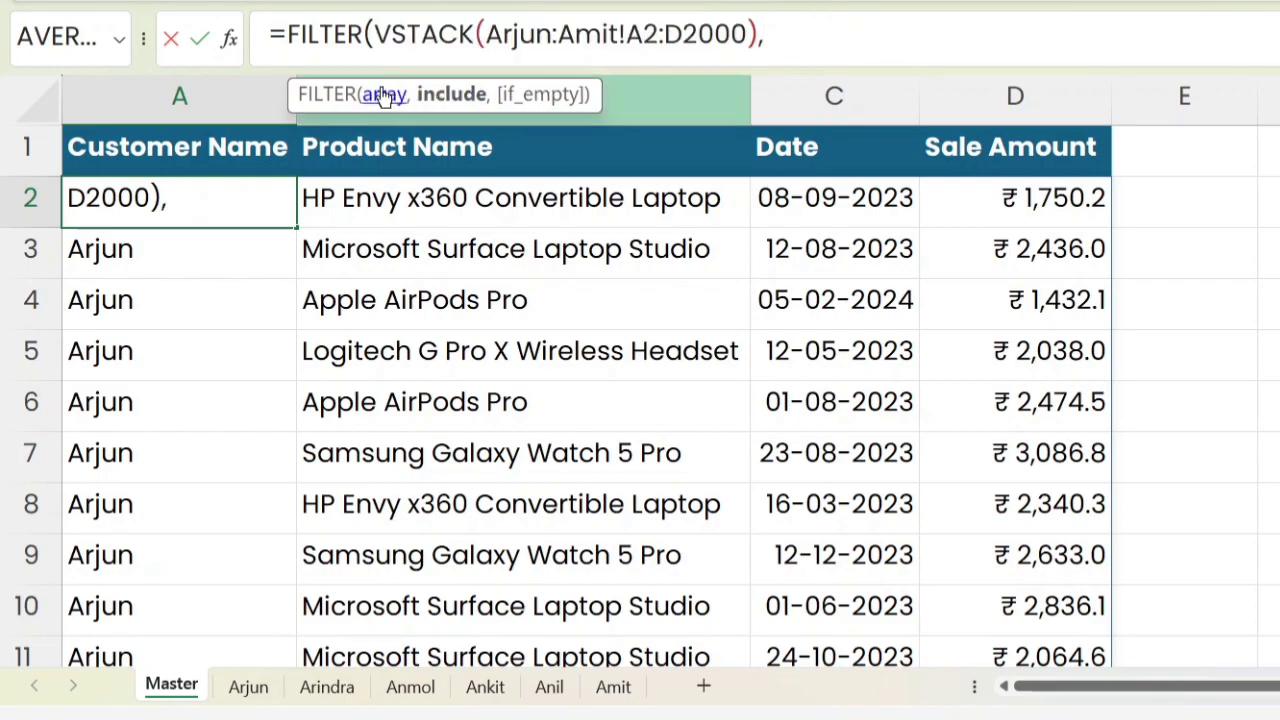
pyautogui.hotkey('ctrl', 'v')
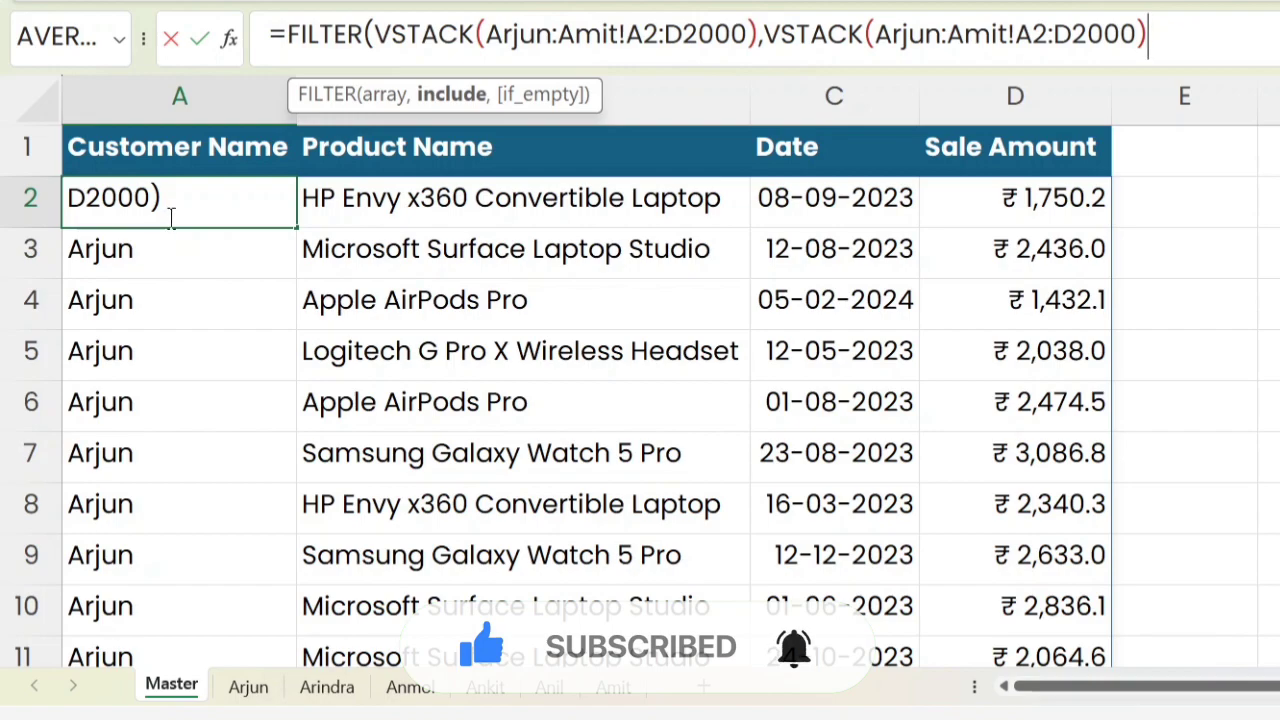
# - Narrow the second VSTACK's range to A2:A2000, add the condition <>0 and complete the FILTER formula
pyautogui.click(1059, 39)
pyautogui.press('Delete')
pyautogui.write('A')
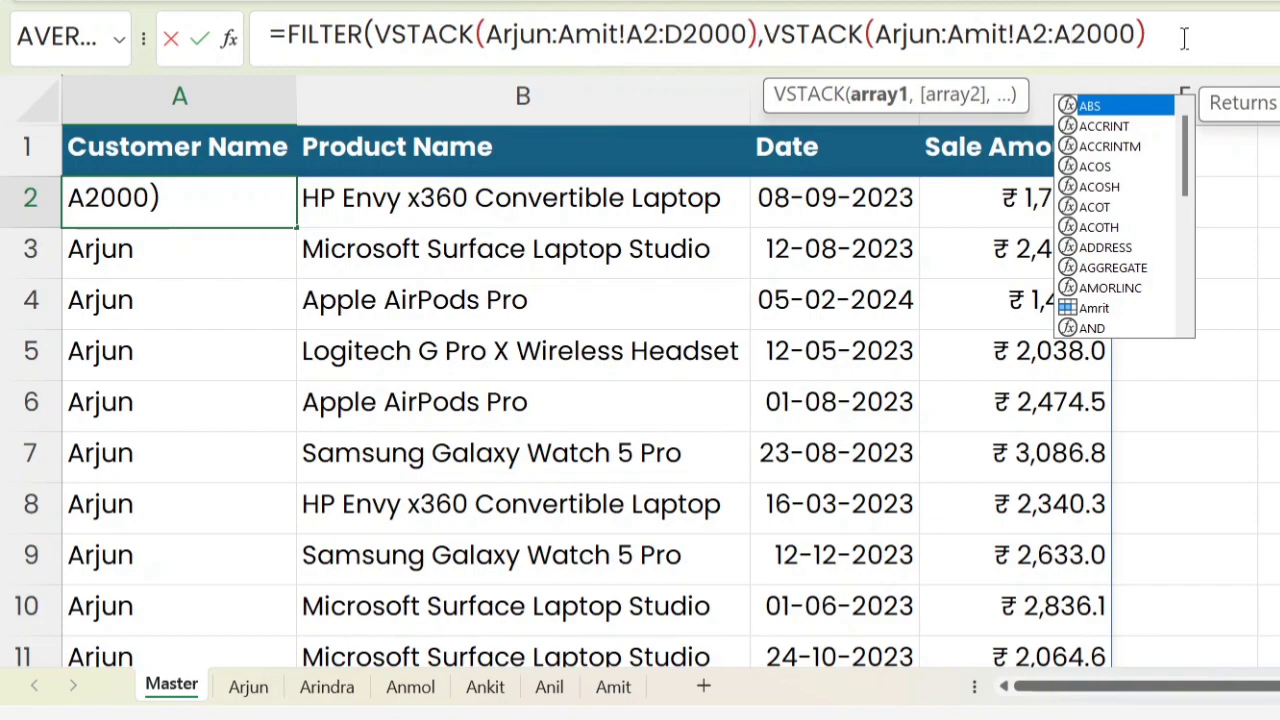
pyautogui.click(1238, 28)
pyautogui.write('<')
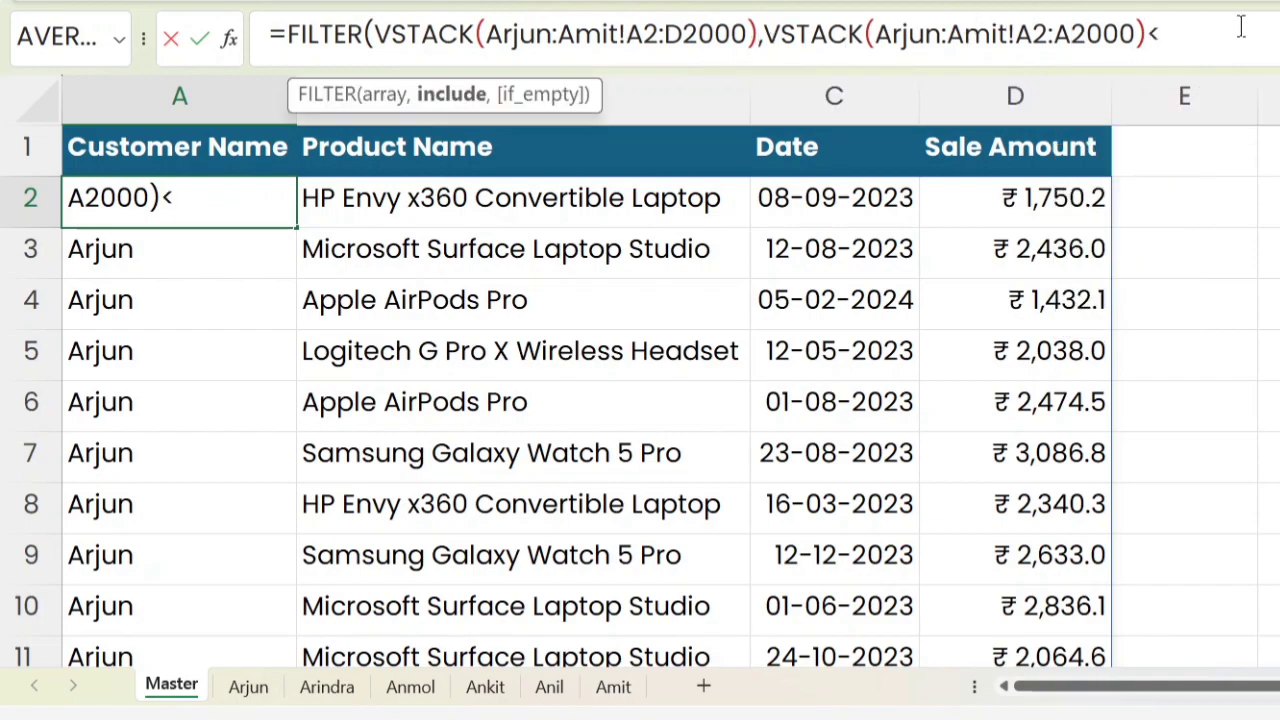
pyautogui.write('>0)')
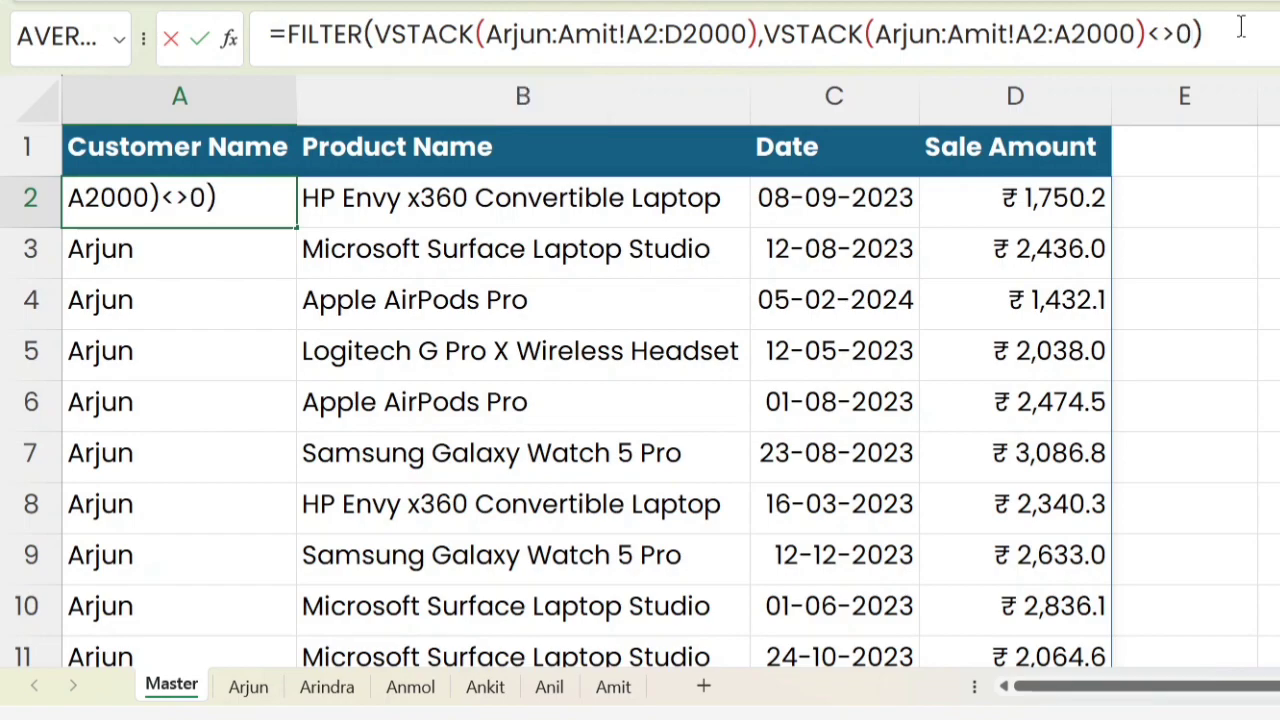
pyautogui.press('Return')
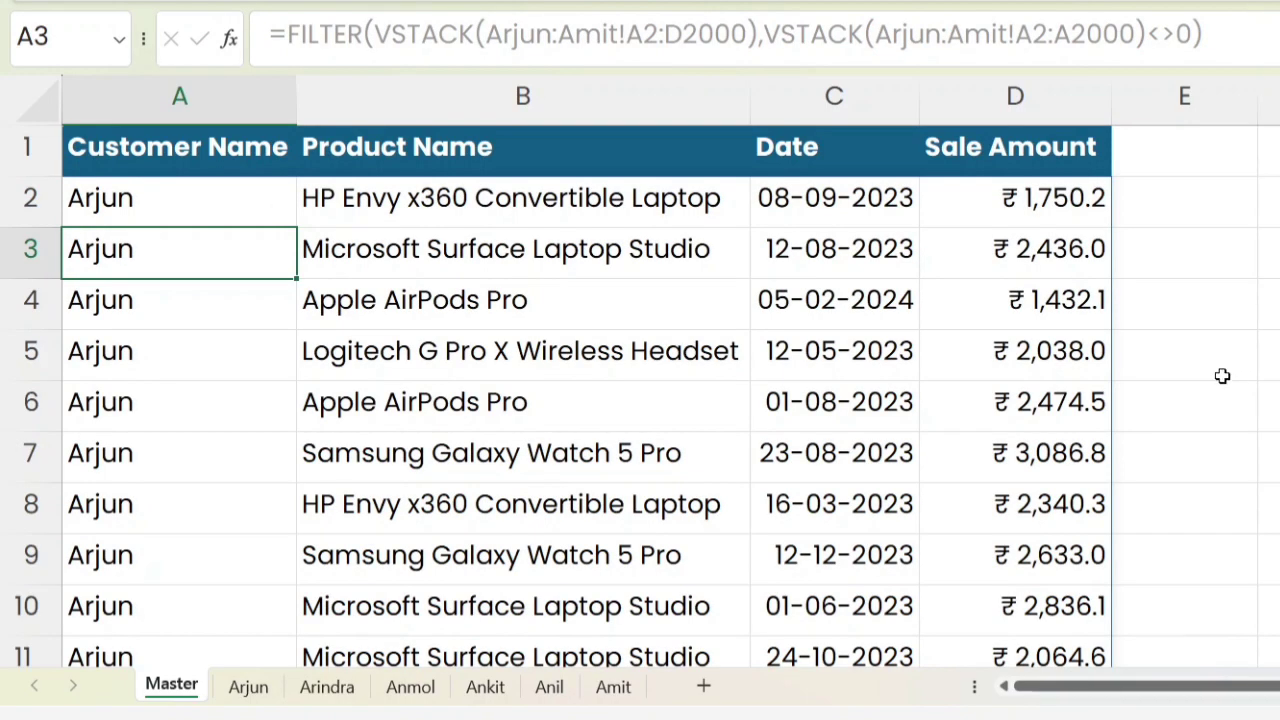
# - Examine the filtered Master sheet rows, comparing the first customer's Hard Disk and SSD records with the second customer's first rows
pyautogui.press('Down')
pyautogui.press('Down')
pyautogui.press('Down')
pyautogui.press('Down')
pyautogui.press('Down')
pyautogui.press('Down')
pyautogui.press('Down')
pyautogui.press('Down')
pyautogui.press('Down')
pyautogui.press('Down')
pyautogui.press('Down')
pyautogui.press('Down')
pyautogui.press('Down')
pyautogui.press('Down')
pyautogui.press('Down')
pyautogui.press('Down')
pyautogui.press('Down')
pyautogui.press('Down')
pyautogui.press('Down')
pyautogui.press('Down')
pyautogui.press('Down')
pyautogui.press('Down')
pyautogui.press('Down')
pyautogui.press('Down')
pyautogui.press('Down')
pyautogui.press('Down')
pyautogui.press('Down')
pyautogui.press('Down')
pyautogui.press('Down')
pyautogui.press('Down')
pyautogui.press('Down')
pyautogui.press('Down')
pyautogui.press('Down')
pyautogui.press('Down')
pyautogui.press('Down')
pyautogui.press('Down')
pyautogui.press('Down')
pyautogui.press('Down')
pyautogui.press('Down')
pyautogui.press('Down')
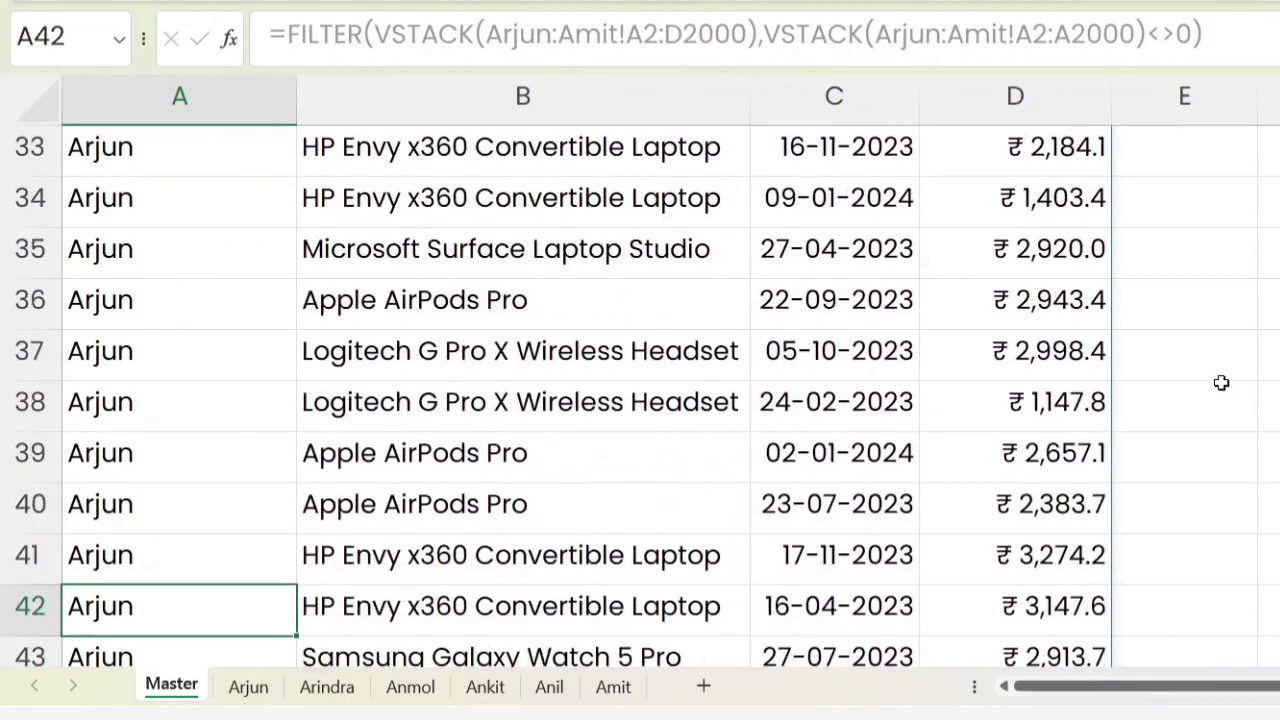
pyautogui.press('Up')
pyautogui.press('Up')
pyautogui.press('Up')
pyautogui.press('Up')
pyautogui.press('Up')
pyautogui.press('Up')
pyautogui.press('Up')
pyautogui.press('Up')
pyautogui.press('Up')
pyautogui.press('Up')
pyautogui.press('Up')
pyautogui.press('Up')
pyautogui.press('Up')
pyautogui.press('Up')
pyautogui.press('Up')
pyautogui.press('Up')
pyautogui.press('Up')
pyautogui.press('Up')
pyautogui.press('Up')
pyautogui.press('Up')
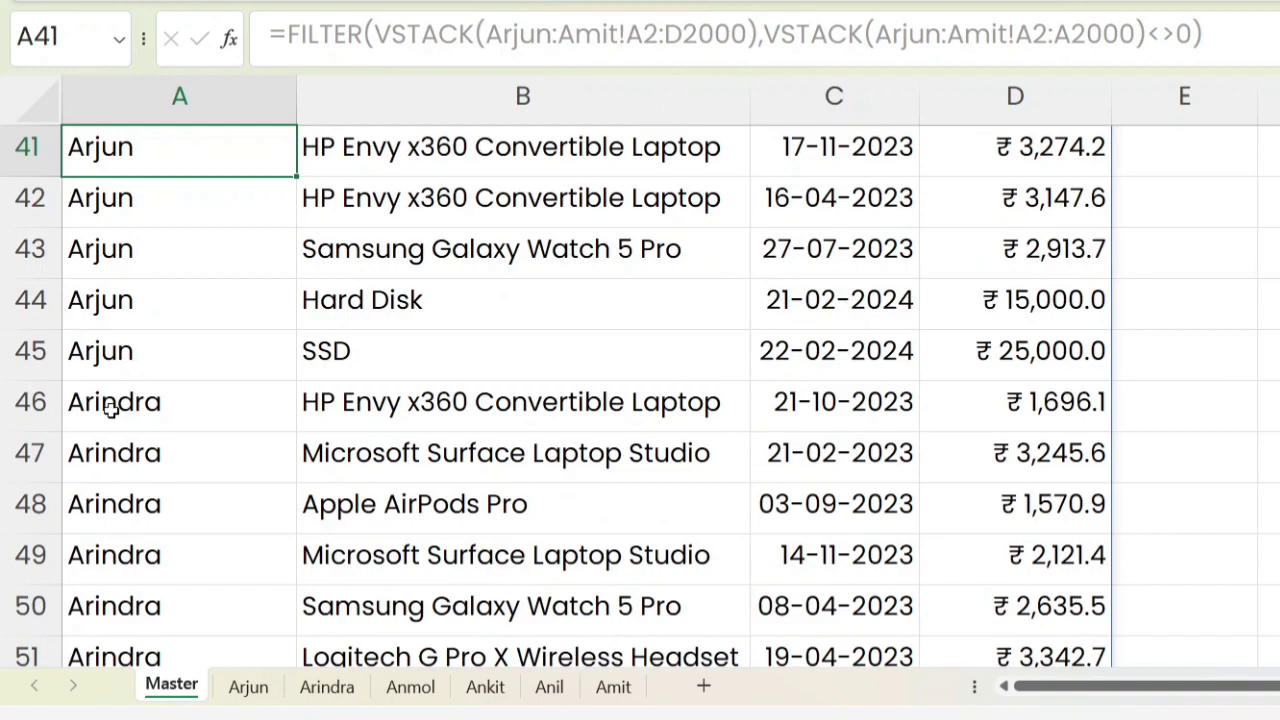
pyautogui.moveTo(100, 355); pyautogui.dragTo(1053, 312)
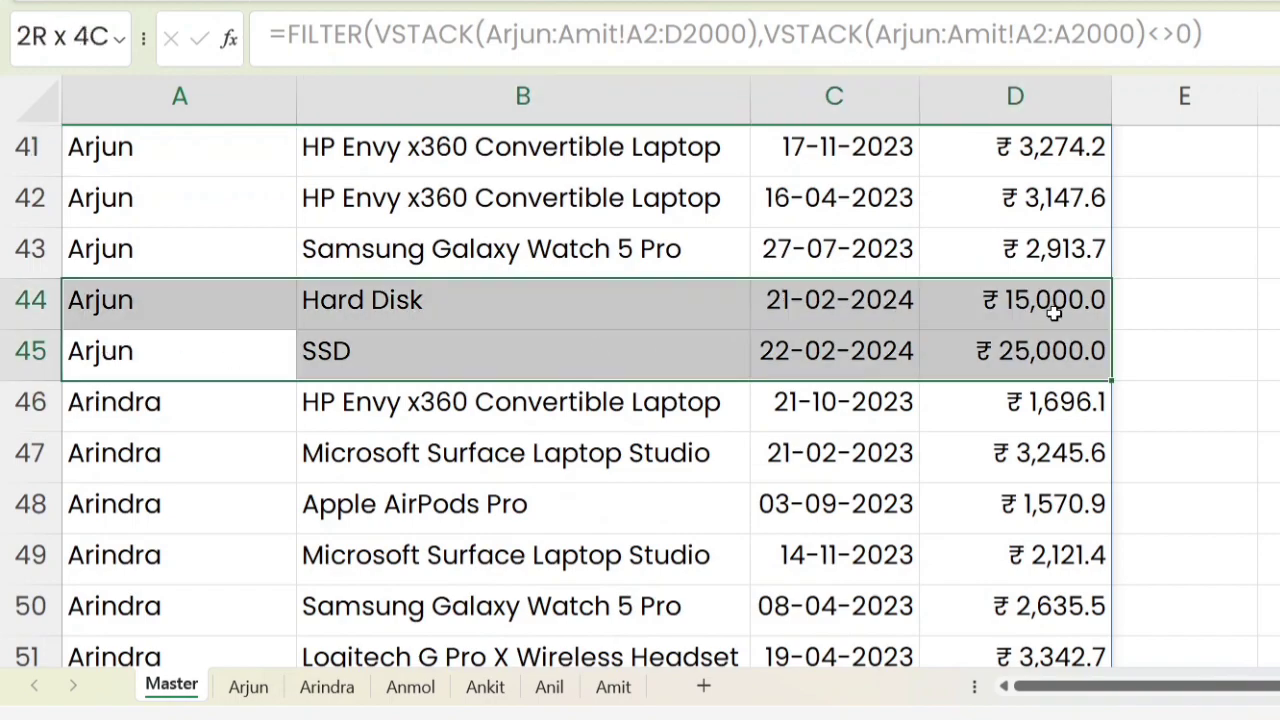
pyautogui.moveTo(70, 402); pyautogui.dragTo(1060, 560)
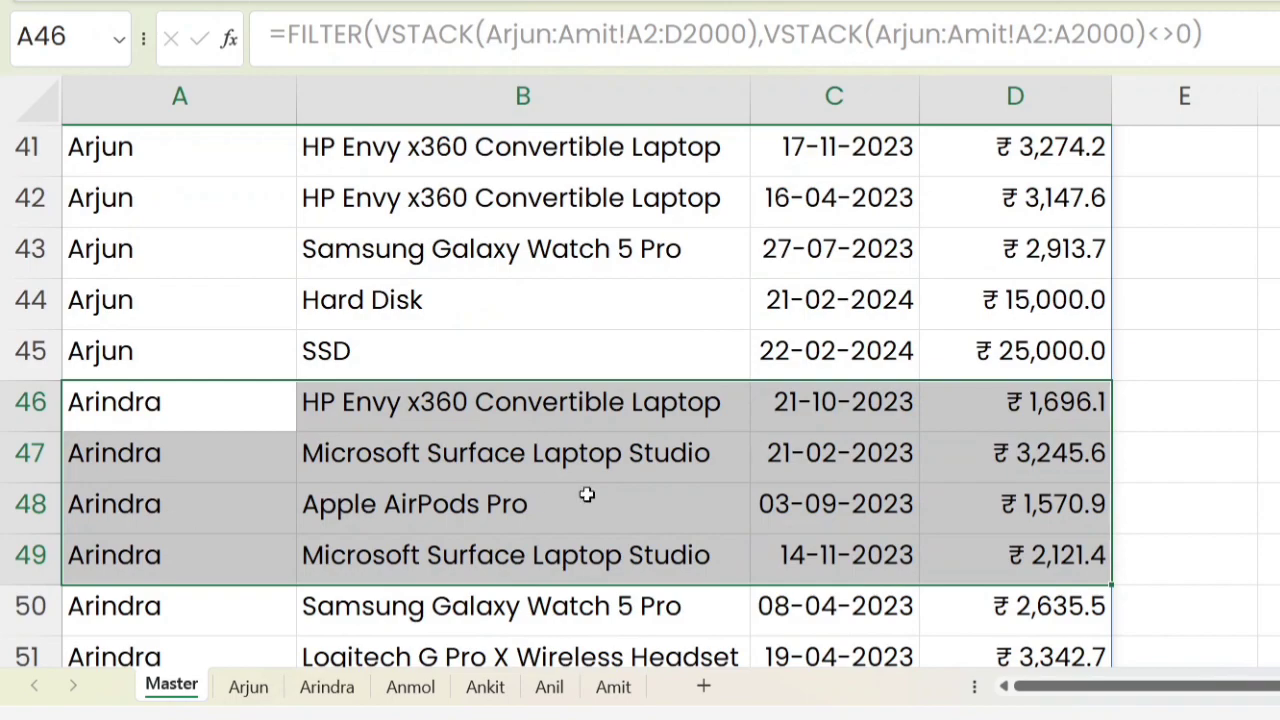
# - Examine the remaining filtered Master sheet rows from the second customer down to the last customer's first records
pyautogui.press('Down')
pyautogui.press('Down')
pyautogui.press('Down')
pyautogui.press('Down')
pyautogui.press('Down')
pyautogui.press('Down')
pyautogui.press('Down')
pyautogui.press('Down')
pyautogui.press('Down')
pyautogui.press('Down')
pyautogui.press('Down')
pyautogui.press('Down')
pyautogui.press('Down')
pyautogui.press('Down')
pyautogui.press('Down')
pyautogui.press('Down')
pyautogui.press('Down')
pyautogui.press('Down')
pyautogui.press('Down')
pyautogui.press('Down')
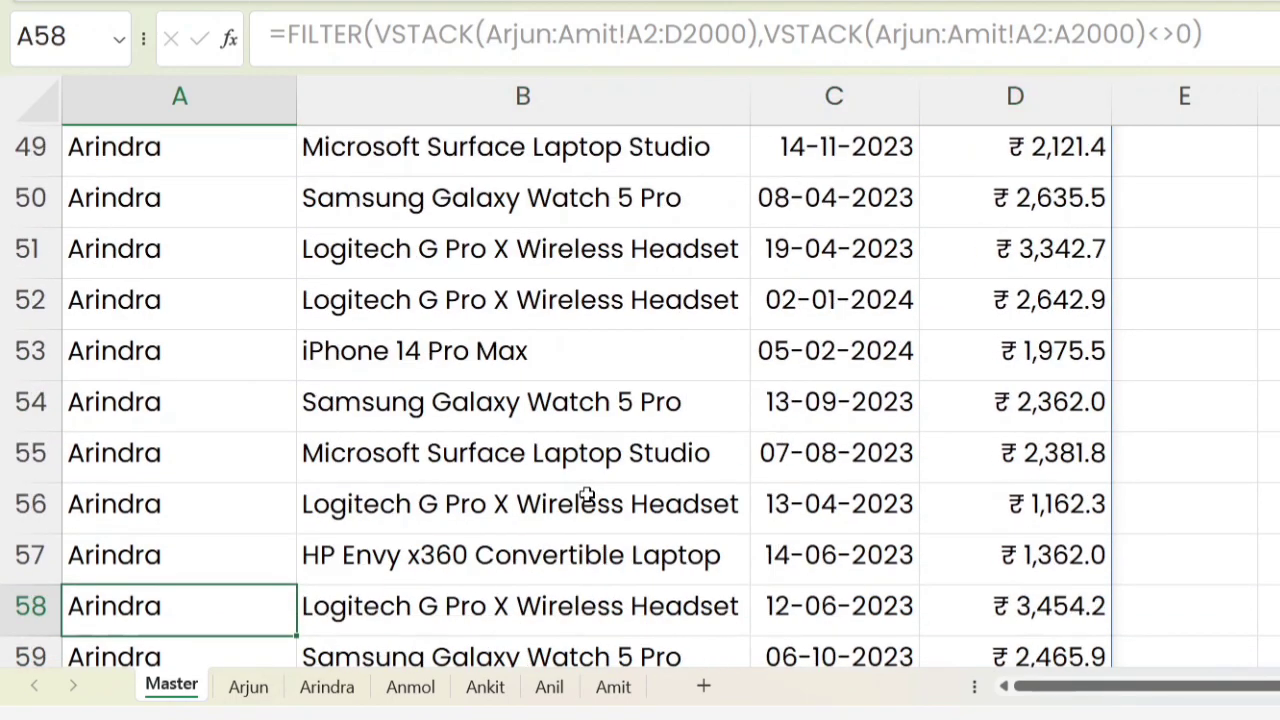
pyautogui.press('Down')
pyautogui.press('Down')
pyautogui.press('Down')
pyautogui.press('Down')
pyautogui.press('Down')
pyautogui.press('Down')
pyautogui.press('Down')
pyautogui.press('Down')
pyautogui.press('Down')
pyautogui.press('Down')
pyautogui.press('Down')
pyautogui.press('Down')
pyautogui.press('Up')
pyautogui.press('Down')
pyautogui.press('Down')
pyautogui.press('Down')
pyautogui.press('Down')
pyautogui.press('Down')
pyautogui.press('Down')
pyautogui.press('Down')
pyautogui.press('Down')
pyautogui.press('Down')
pyautogui.press('Down')
pyautogui.press('Down')
pyautogui.press('Down')
pyautogui.press('Down')
pyautogui.press('Down')
pyautogui.press('Down')
pyautogui.press('Down')
pyautogui.press('Down')
pyautogui.press('Down')
pyautogui.press('Down')
pyautogui.press('Down')
pyautogui.press('Down')
pyautogui.press('Down')
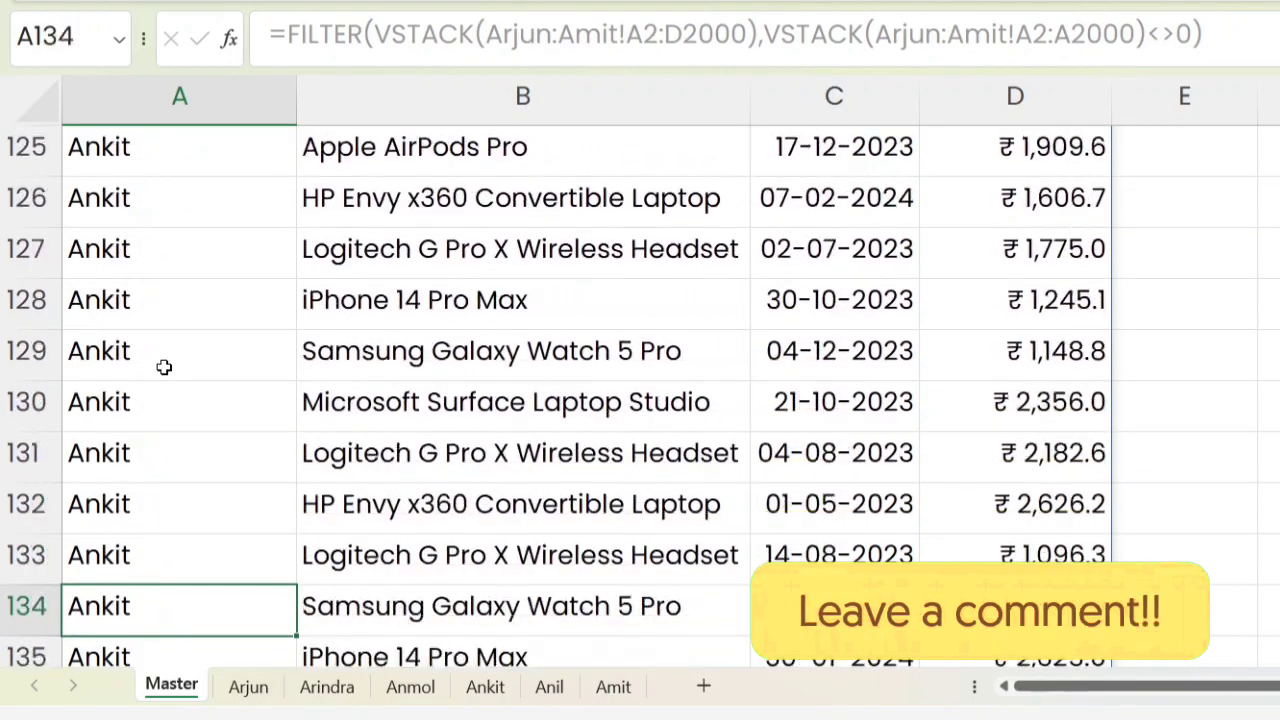
pyautogui.press('Down')
pyautogui.press('Down')
pyautogui.press('Down')
pyautogui.press('Down')
pyautogui.press('Down')
pyautogui.press('Down')
pyautogui.press('Down')
pyautogui.press('Down')
pyautogui.press('Down')
pyautogui.press('Down')
pyautogui.press('Down')
pyautogui.press('Down')
pyautogui.press('Down')
pyautogui.press('Down')
pyautogui.press('Down')
pyautogui.press('Down')
pyautogui.press('Down')
pyautogui.press('Down')
pyautogui.press('Down')
pyautogui.press('Down')
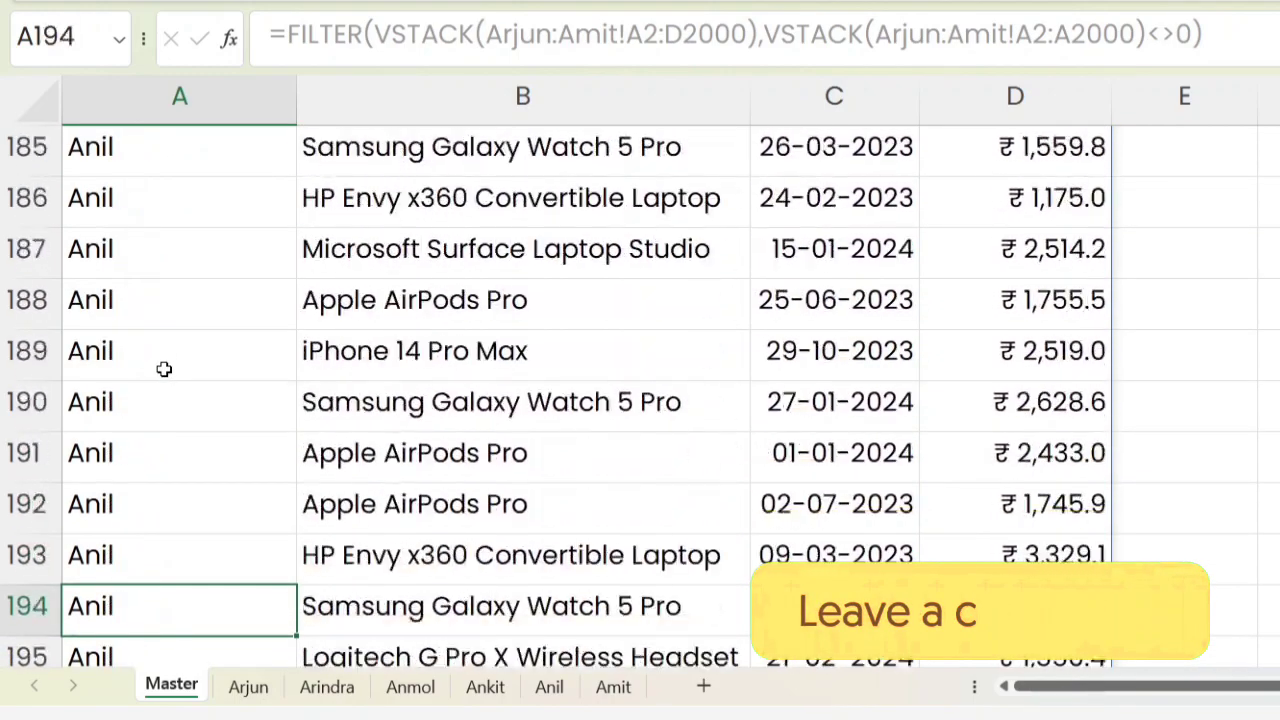
pyautogui.press('Down')
pyautogui.press('Down')
pyautogui.press('Down')
pyautogui.press('Down')
pyautogui.press('Down')
pyautogui.press('Down')
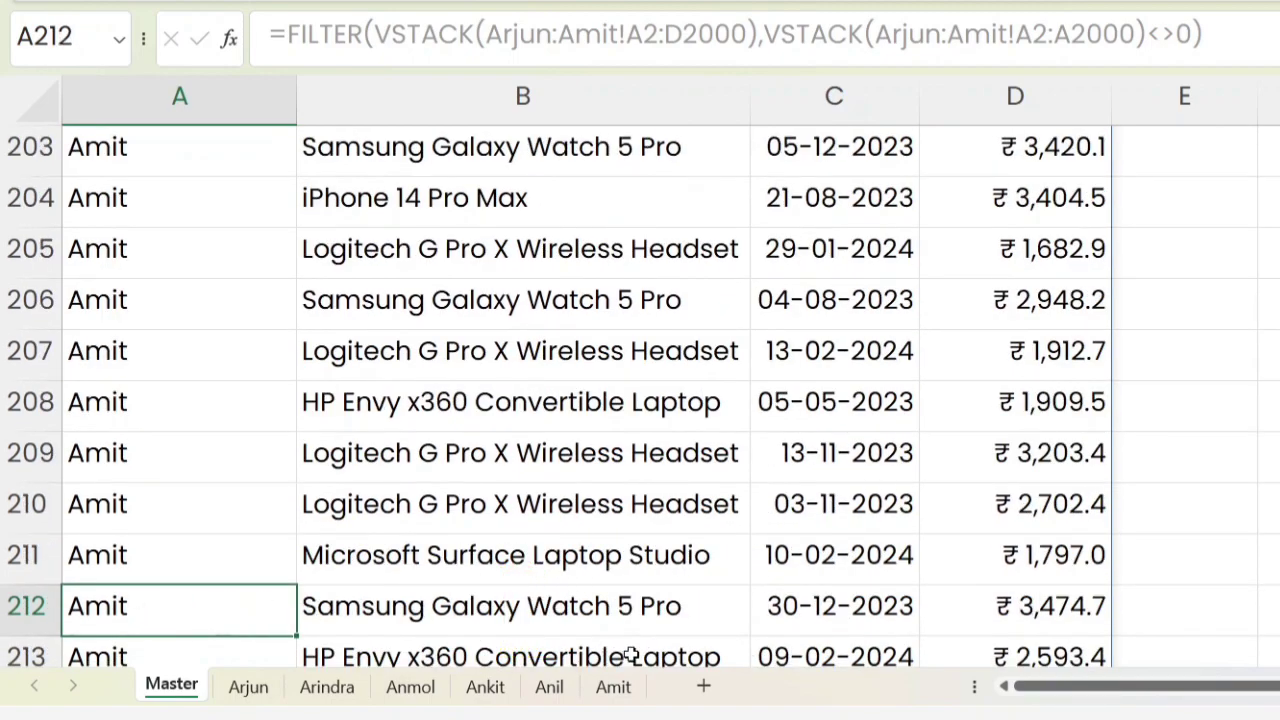
# - In the last customer's sheet, copy the final record in A52:D52 down into row 53
pyautogui.click(615, 689)
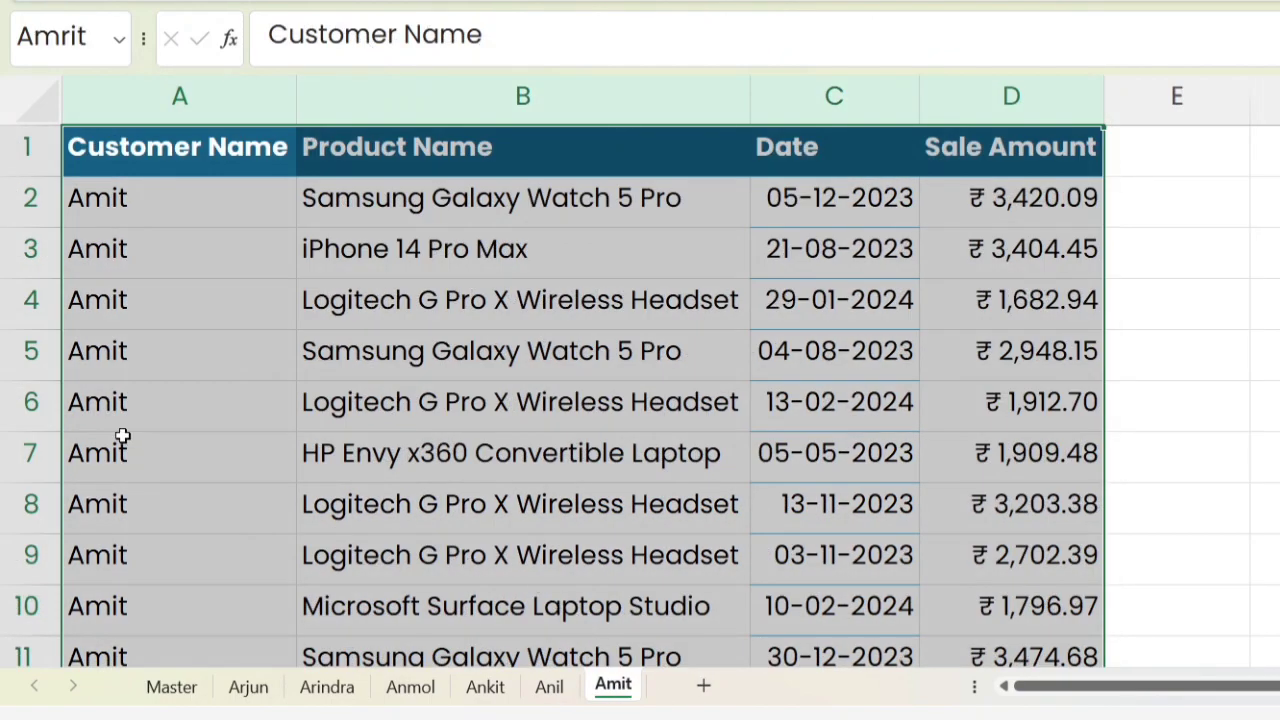
pyautogui.click(225, 440)
pyautogui.hotkey('ctrl', 'Down')
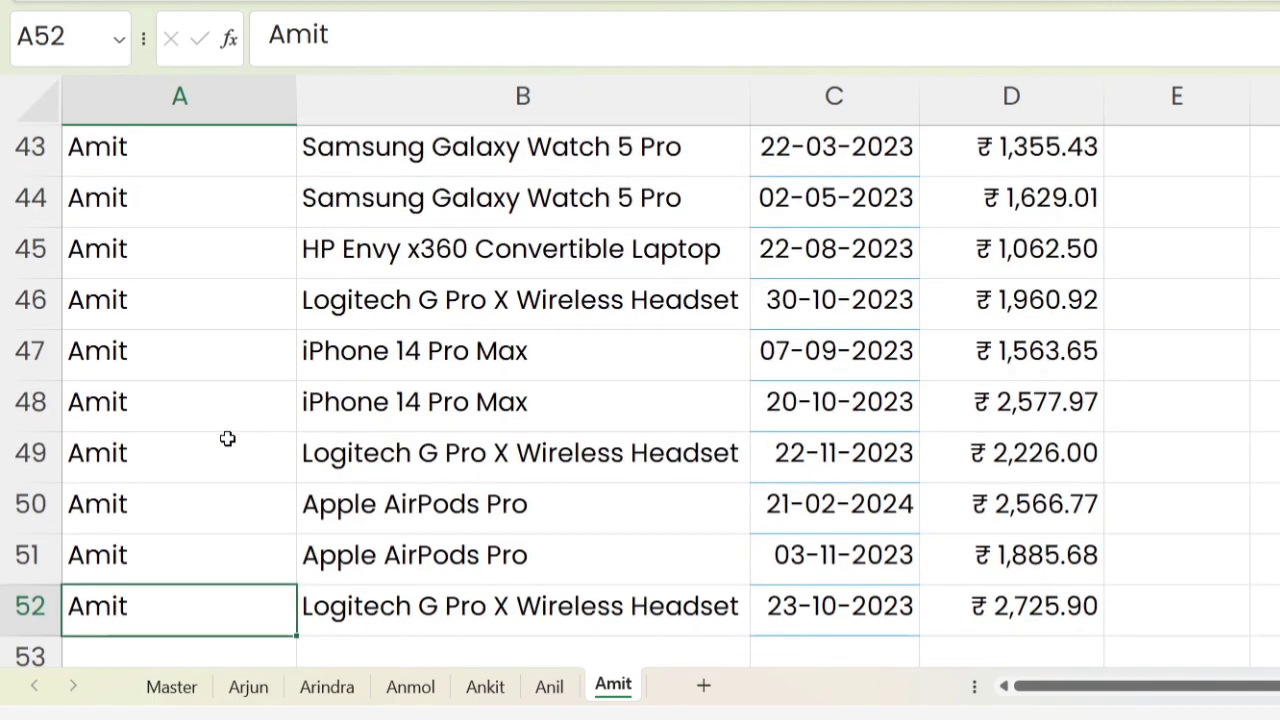
pyautogui.press('Down')
pyautogui.press('Up')
pyautogui.hotkey('shift', 'Right')
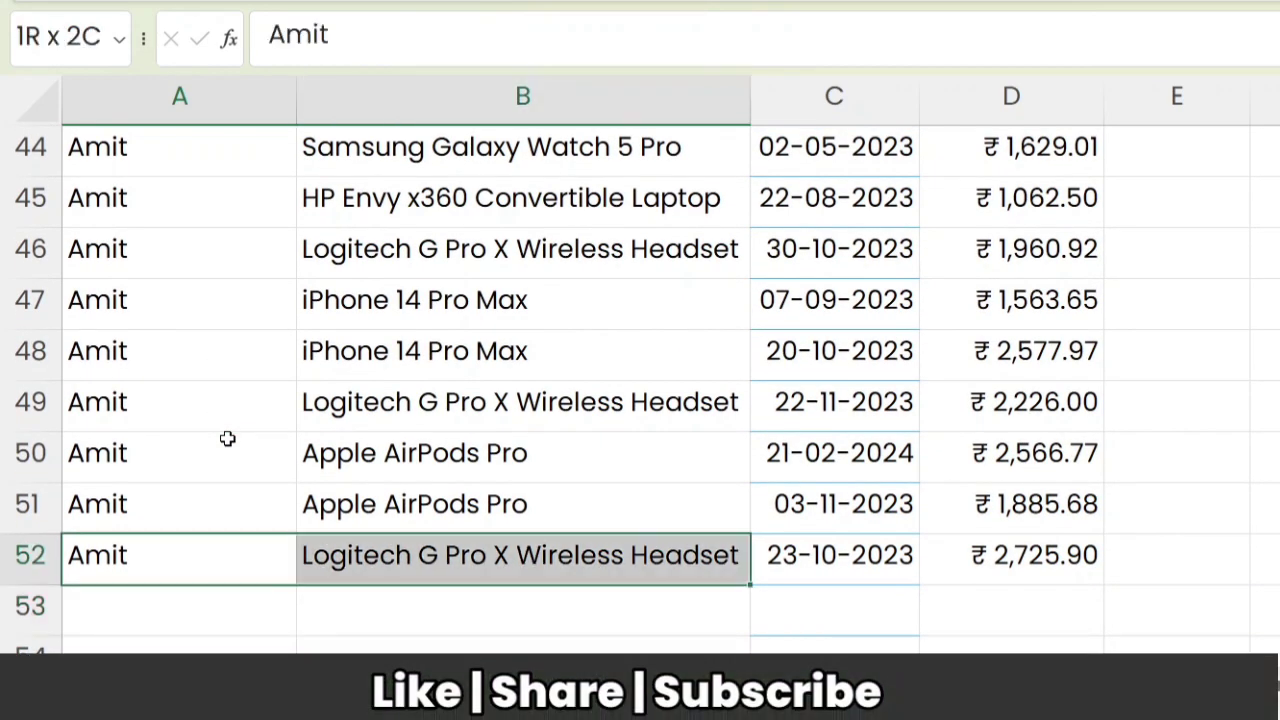
pyautogui.hotkey('shift', 'Right')
pyautogui.hotkey('shift', 'Right')
pyautogui.hotkey('shift', 'Down')
pyautogui.hotkey('ctrl', 'd')
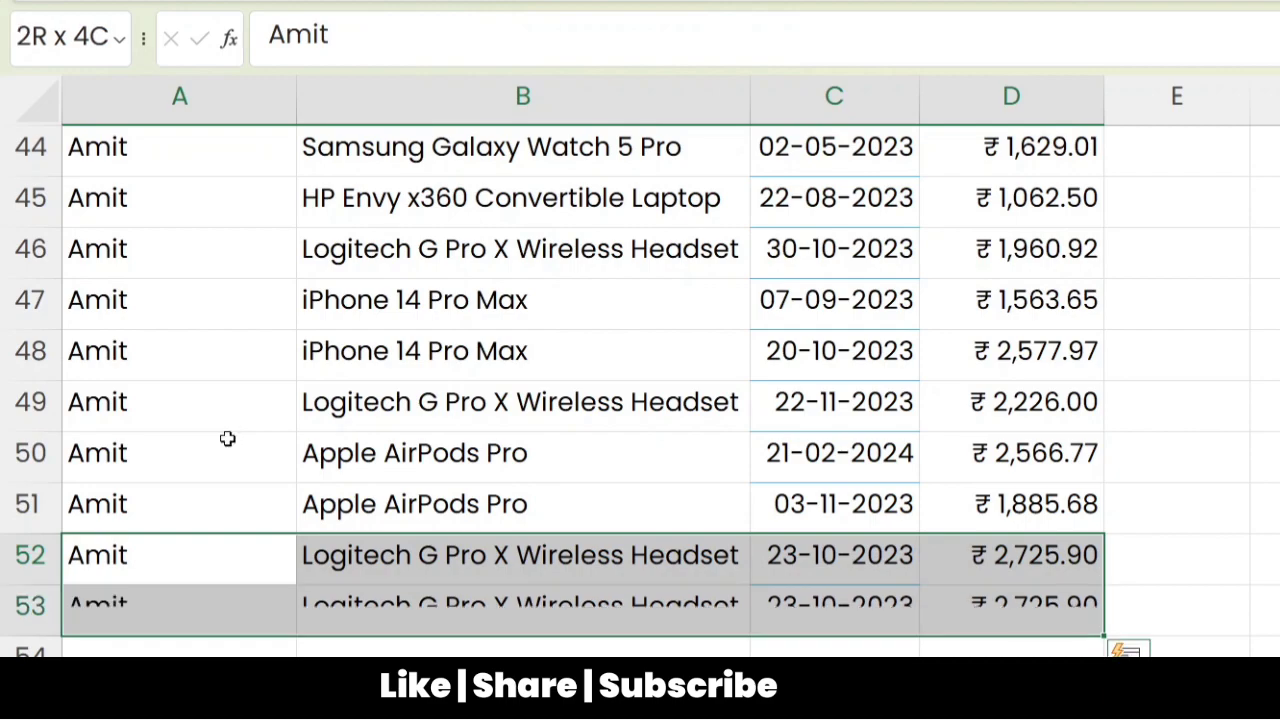
# - Change the copied record in row 53 to product Hard Disk with a sale amount of 15000
pyautogui.press('Down')
pyautogui.press('Right')
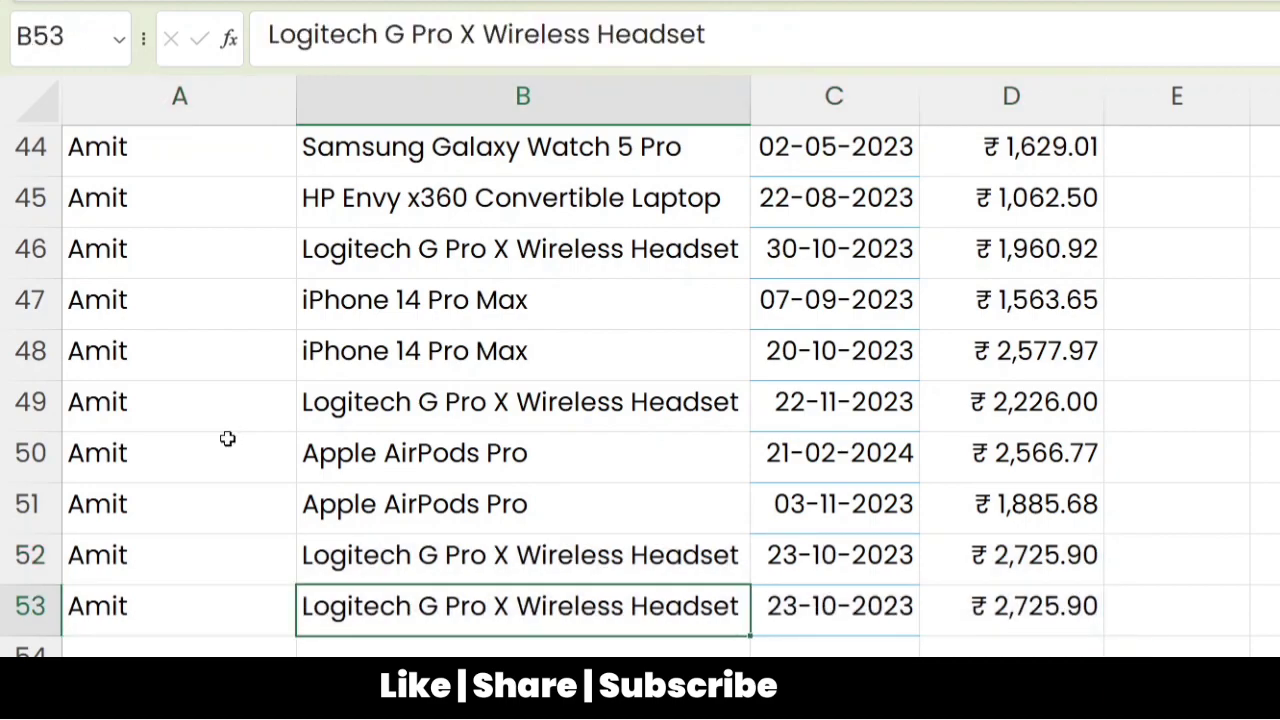
pyautogui.write('Hard Disk')
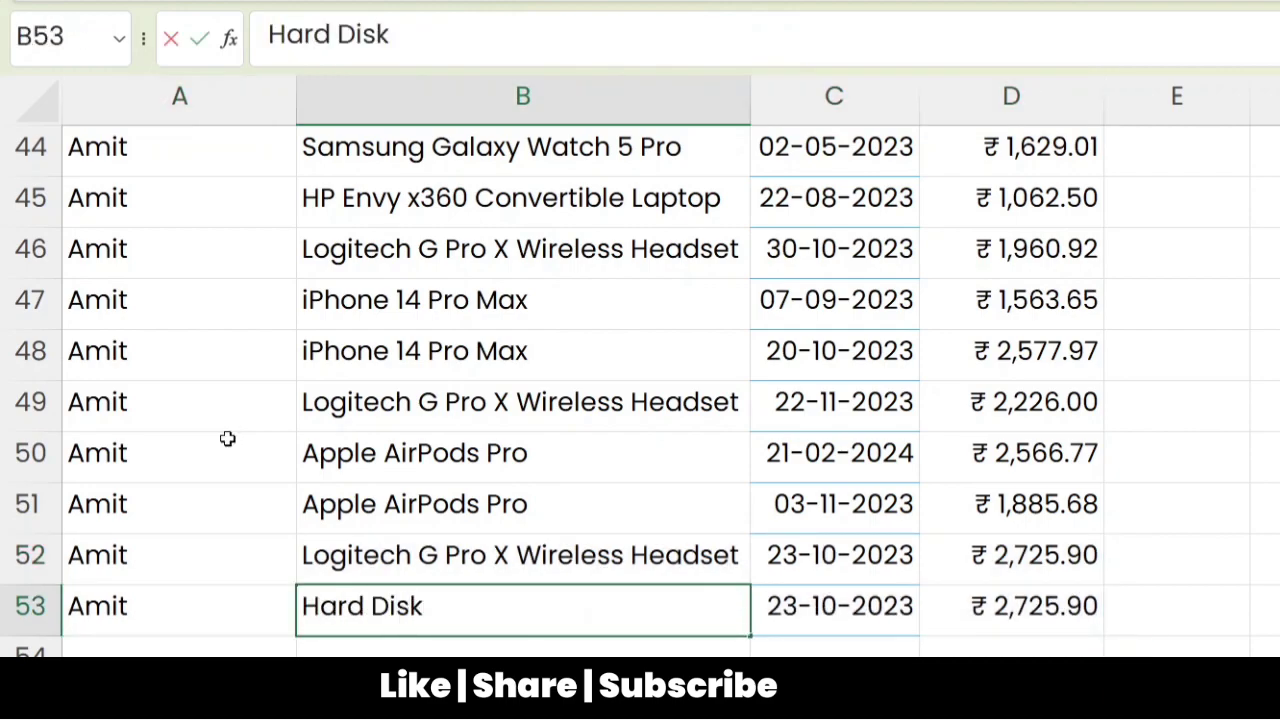
pyautogui.press('Tab')
pyautogui.press('Tab')
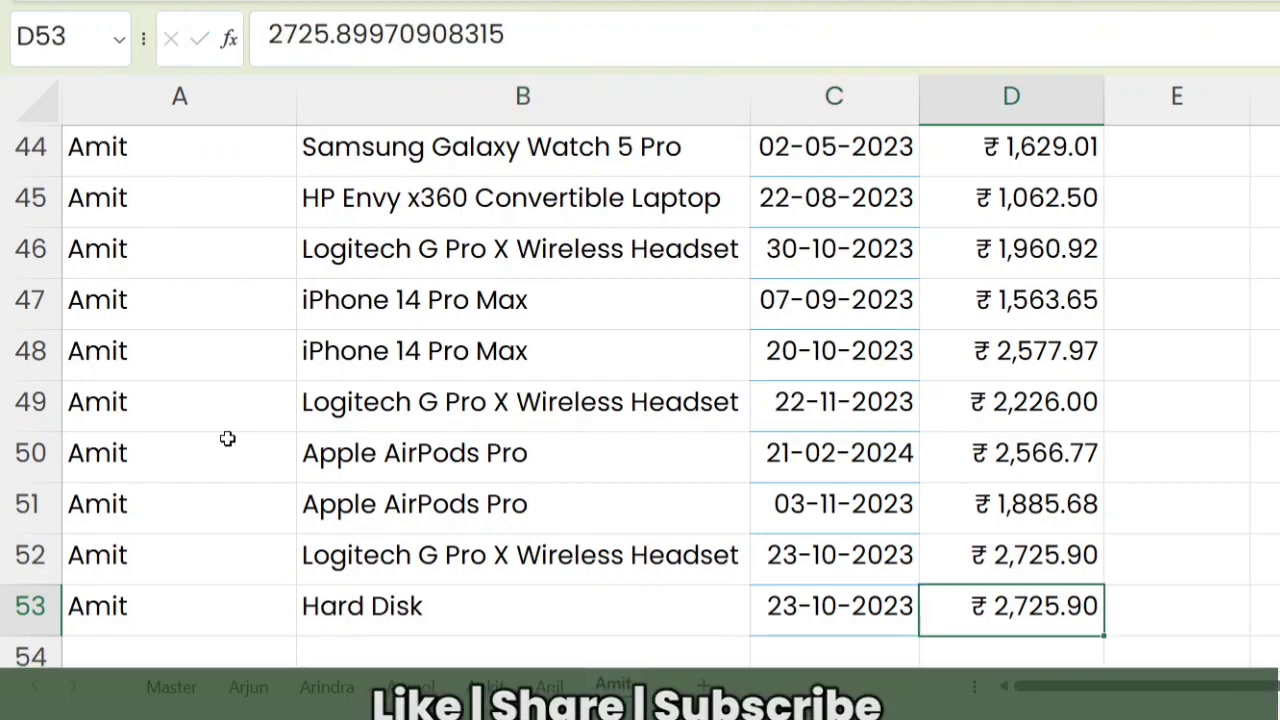
pyautogui.write('150000')
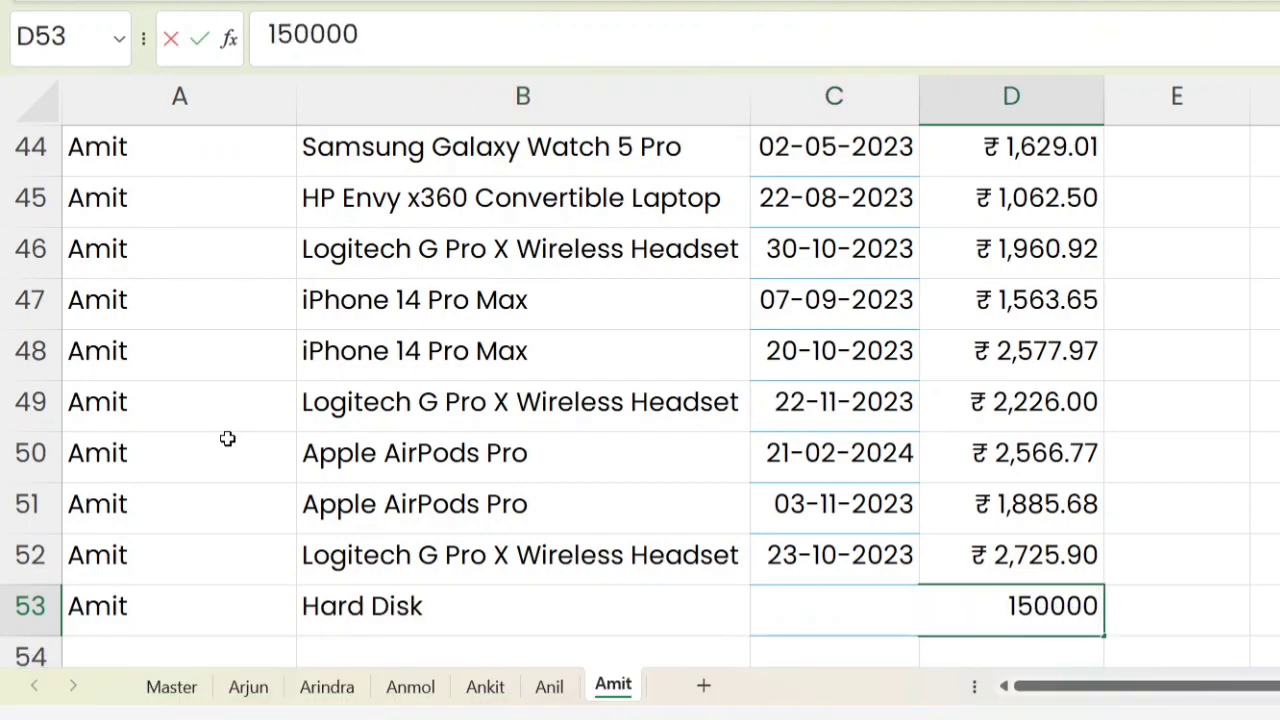
pyautogui.press('BackSpace')
pyautogui.press('Return')
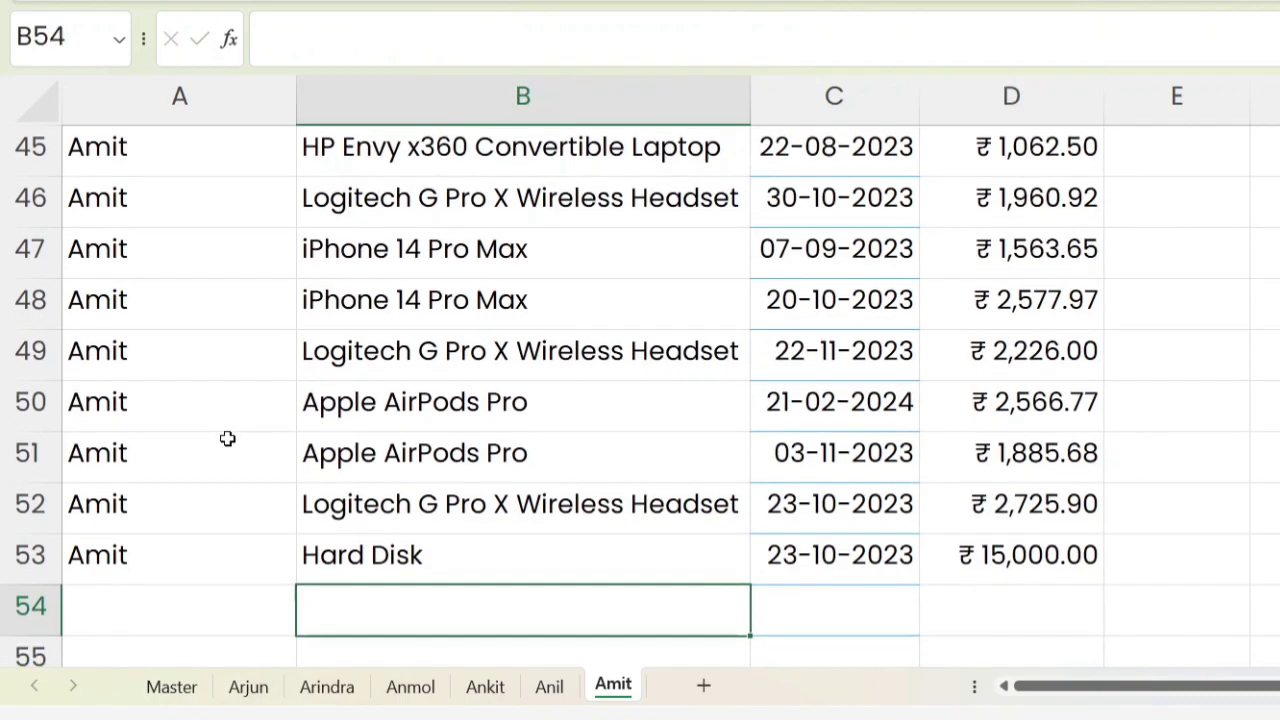
# - Check the end of the Master sheet's combined list for the Hard Disk record added to the last customer's sheet
pyautogui.moveTo(202, 553); pyautogui.dragTo(1080, 563)
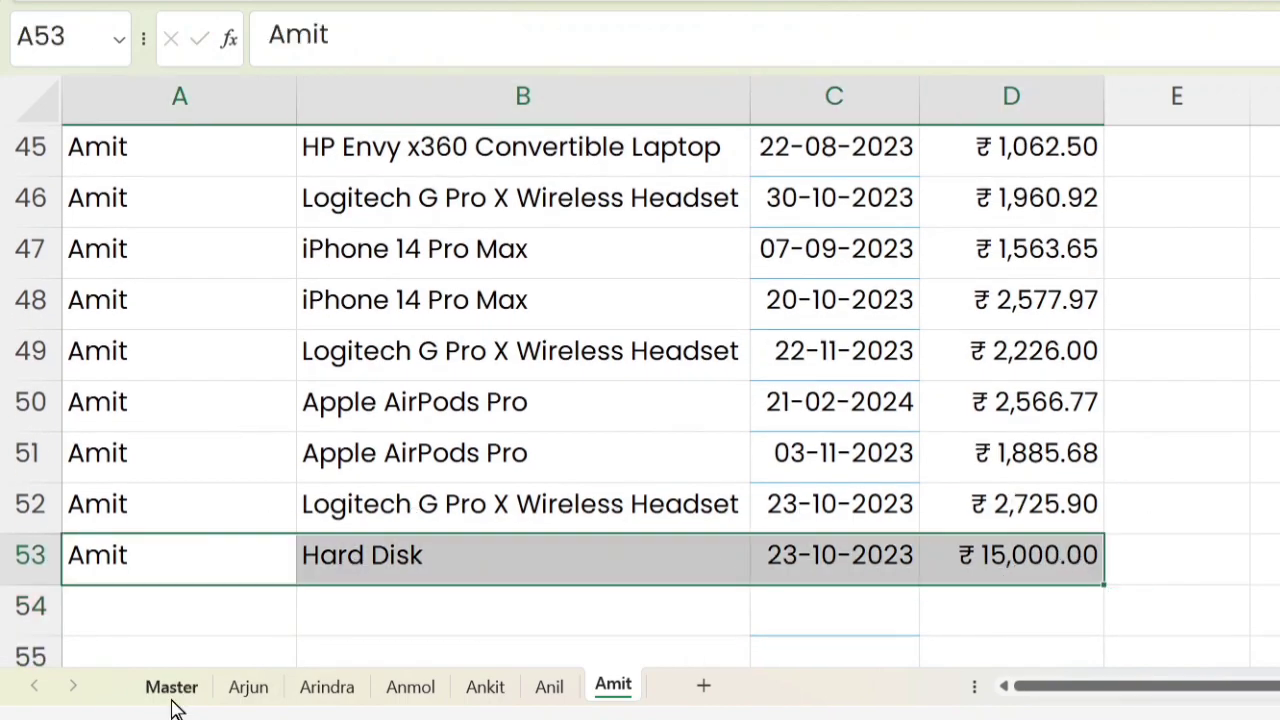
pyautogui.click(171, 687)
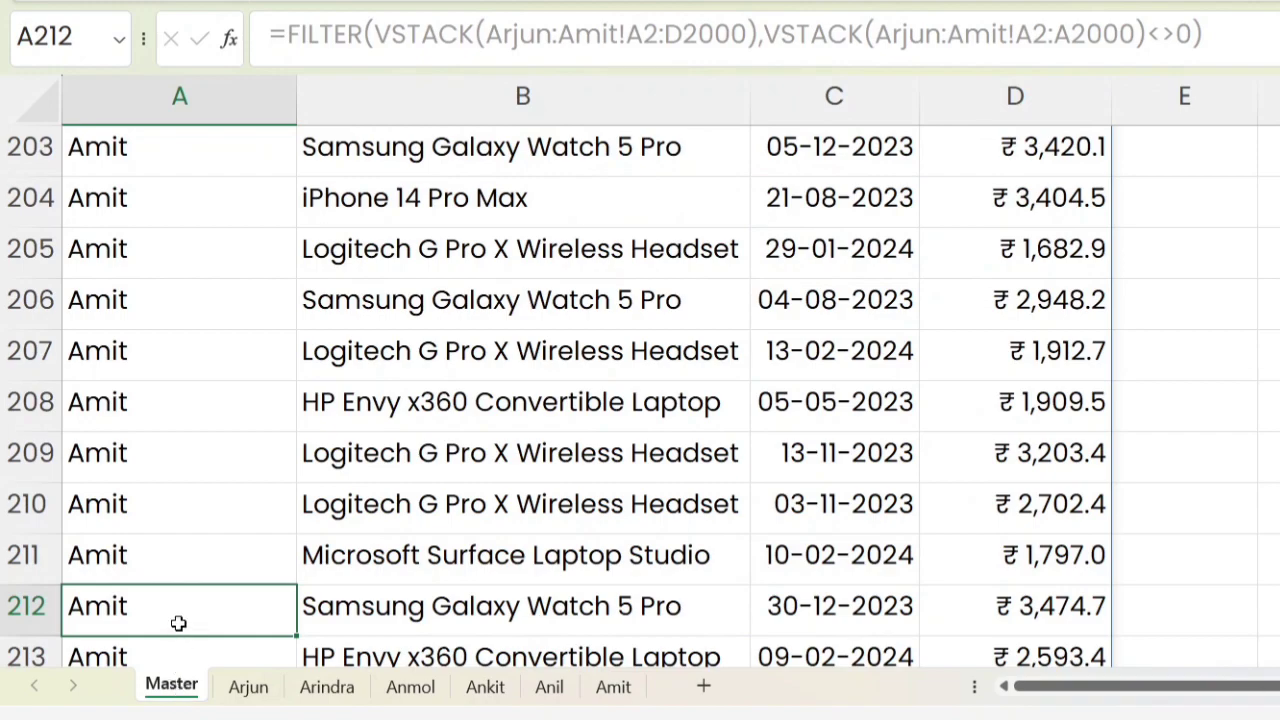
pyautogui.hotkey('ctrl', 'Down')
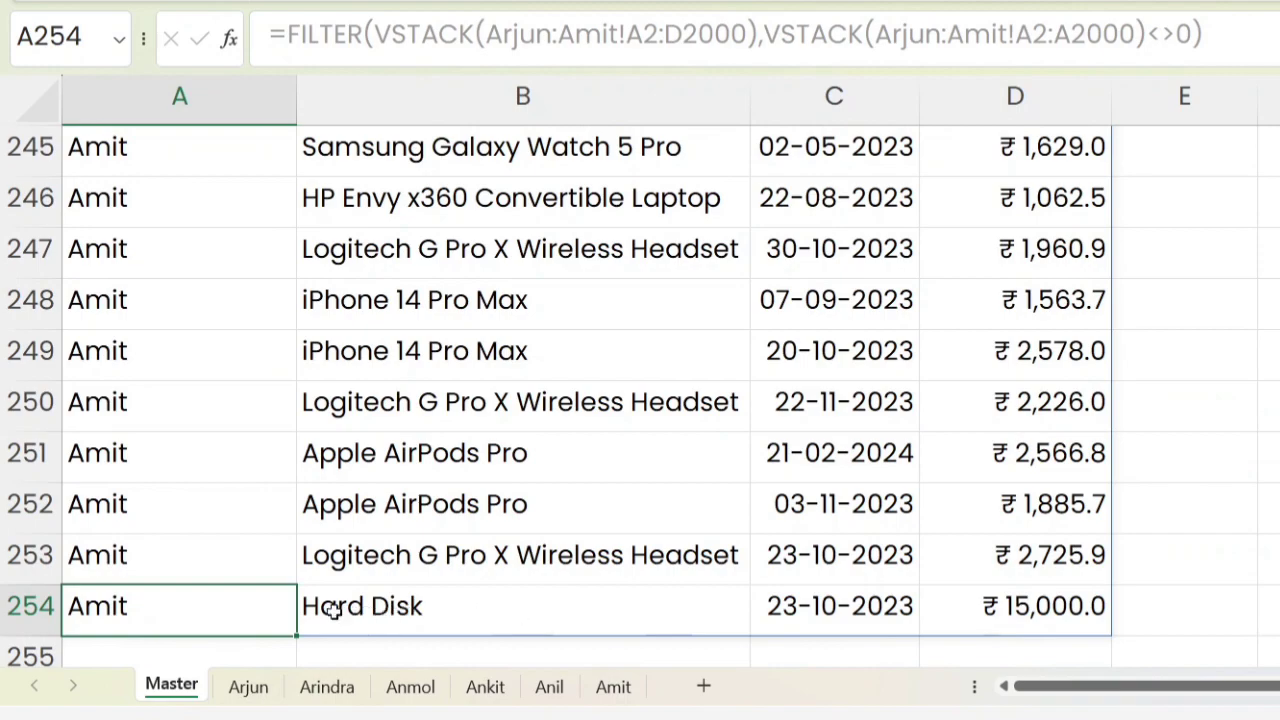
pyautogui.moveTo(797, 633); pyautogui.dragTo(1127, 617)
pyautogui.click(1127, 618)
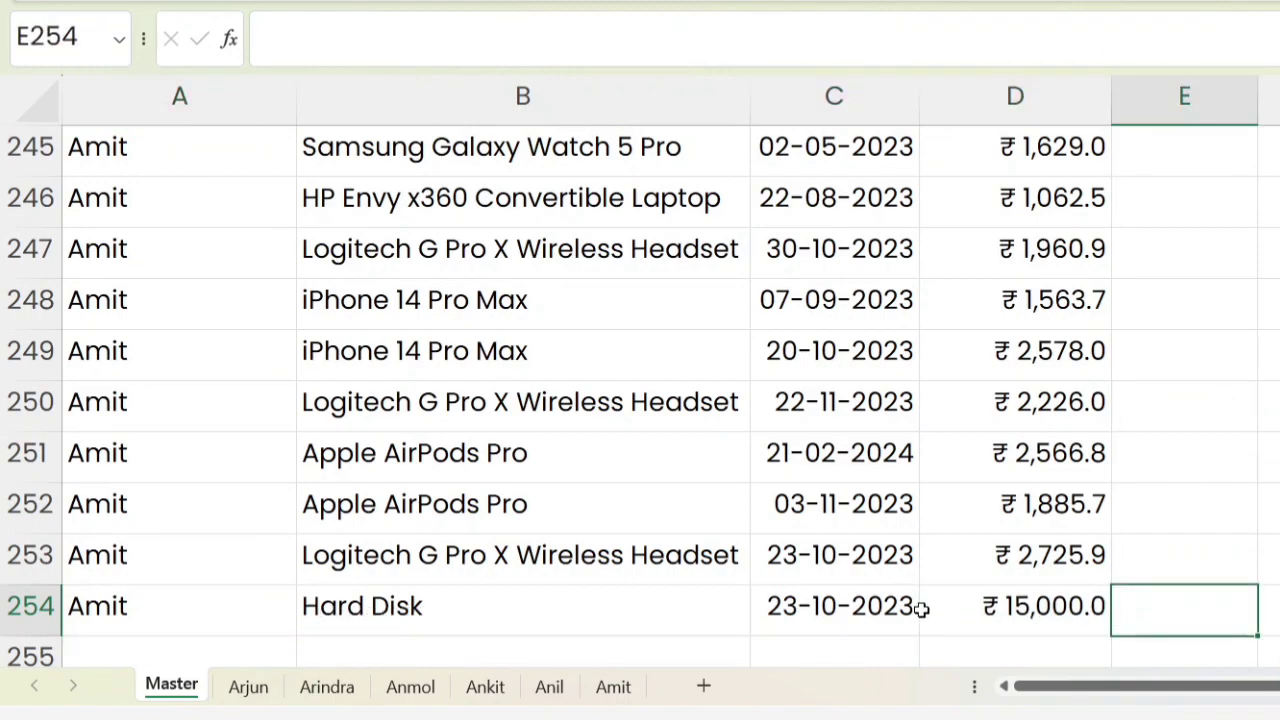
# - Review the FILTER formula in the Master sheet's A2, examining its first VSTACK argument and the range of sheets it references
pyautogui.scroll(4, 920, 607)
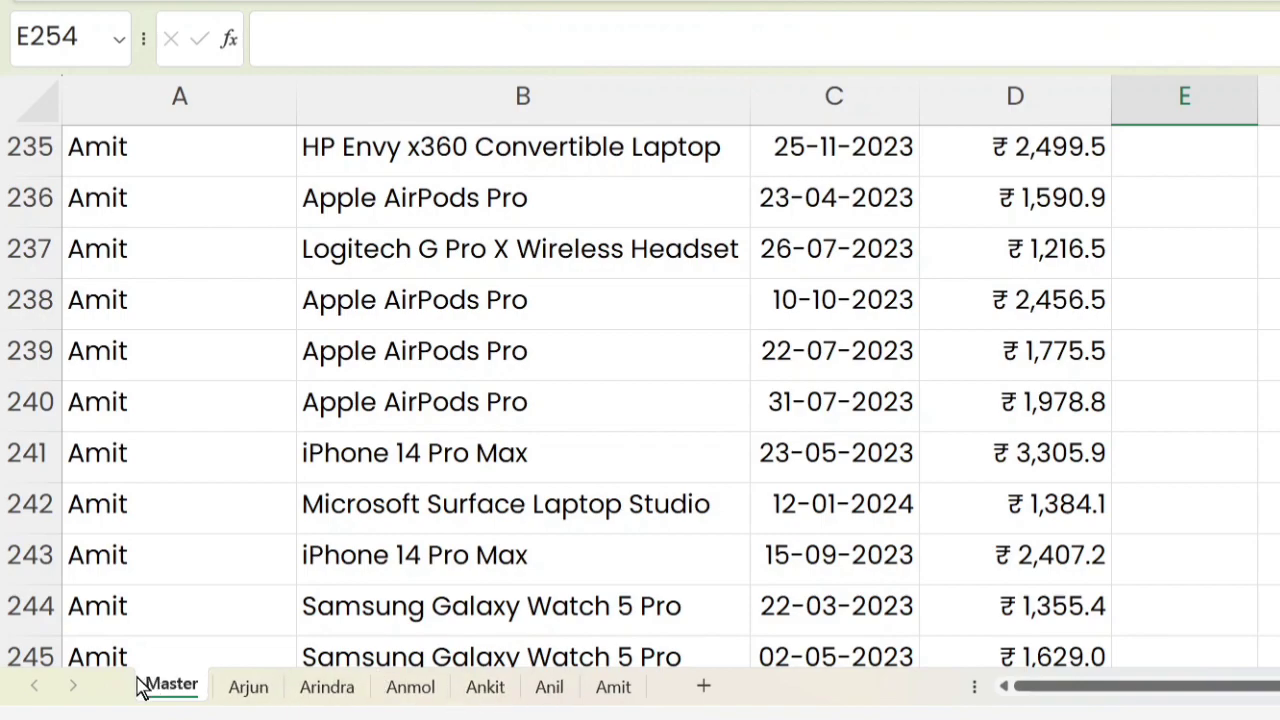
pyautogui.scroll(20, 140, 686)
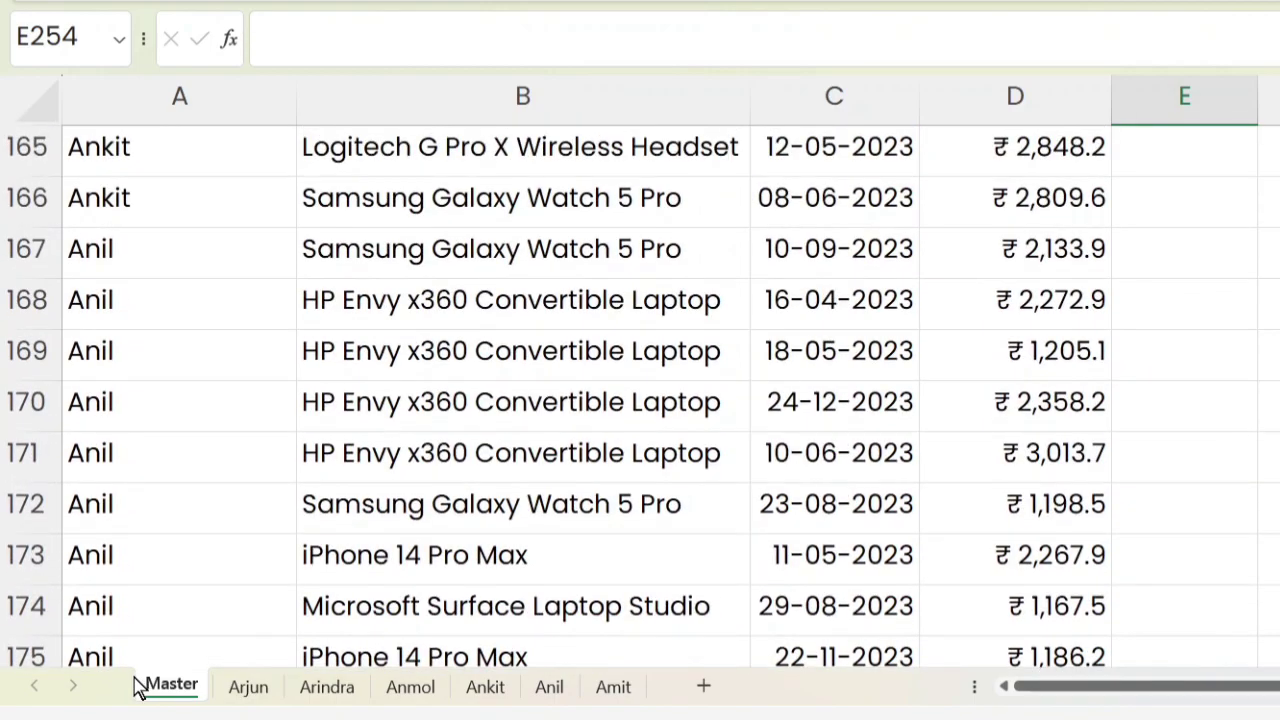
pyautogui.scroll(18, 138, 651)
pyautogui.click(172, 167)
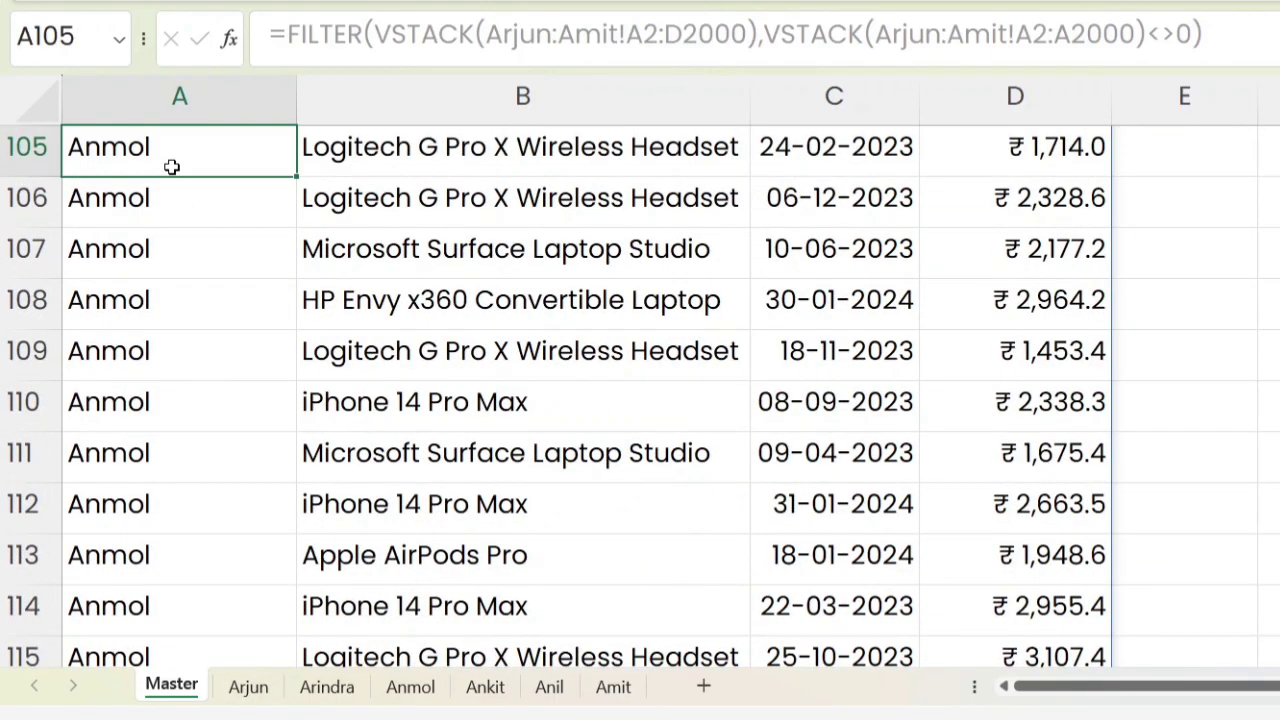
pyautogui.hotkey('ctrl', 'Up')
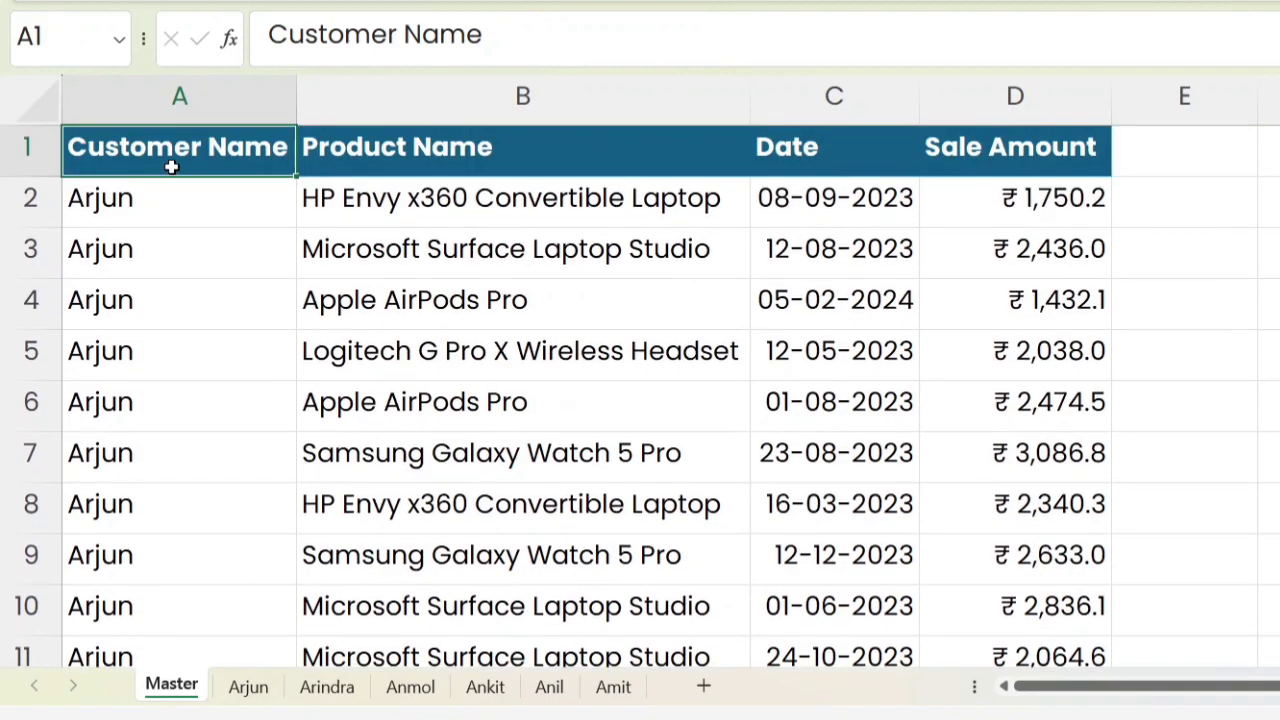
pyautogui.press('Down')
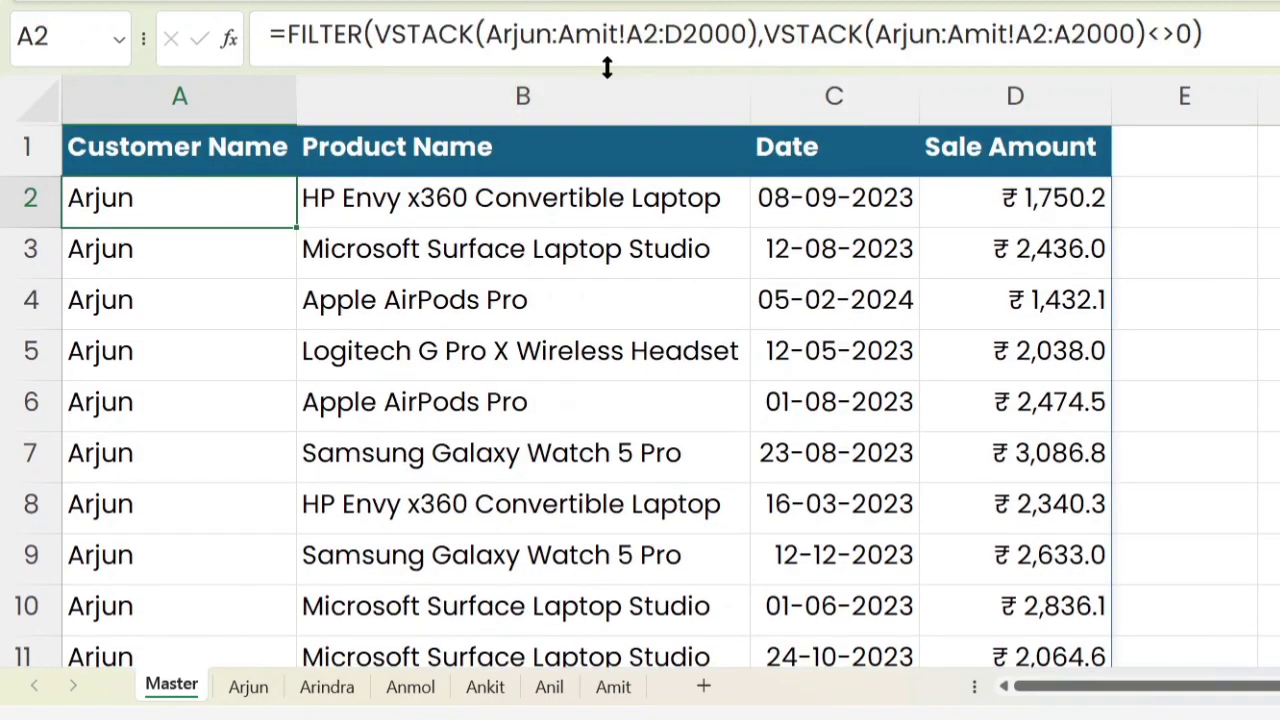
pyautogui.moveTo(368, 37); pyautogui.dragTo(758, 37)
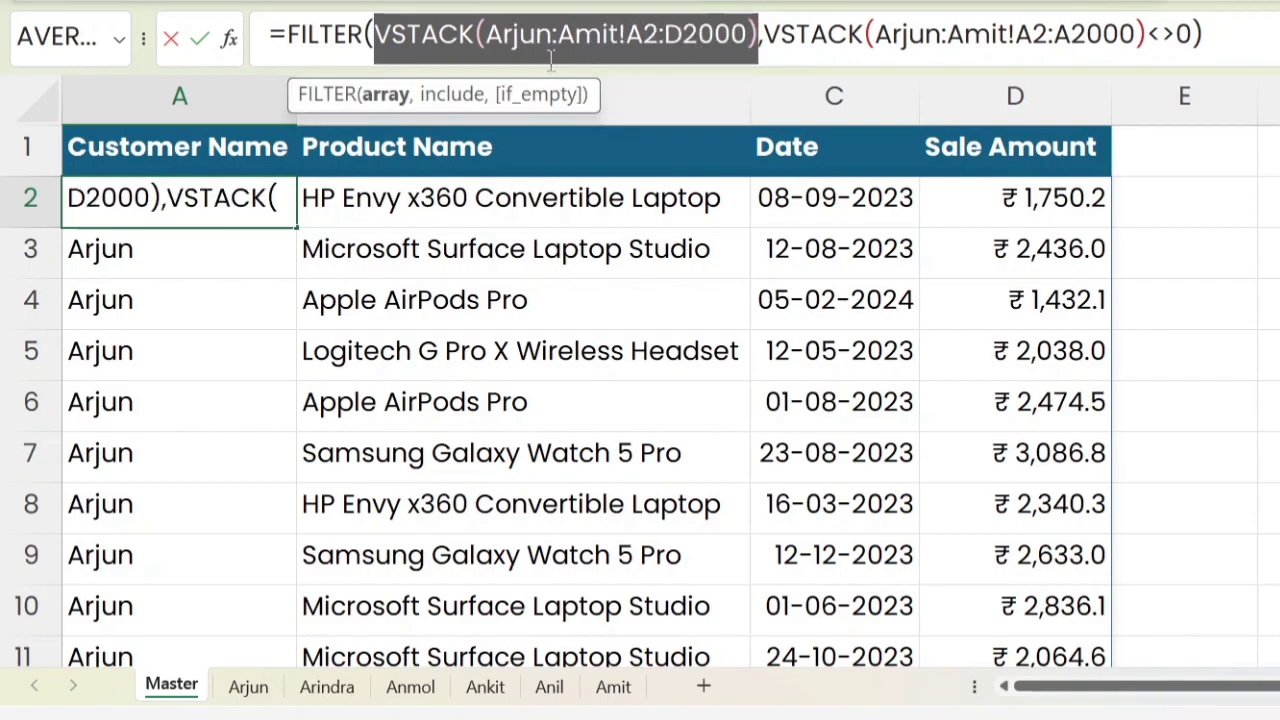
pyautogui.moveTo(486, 37); pyautogui.dragTo(620, 33)
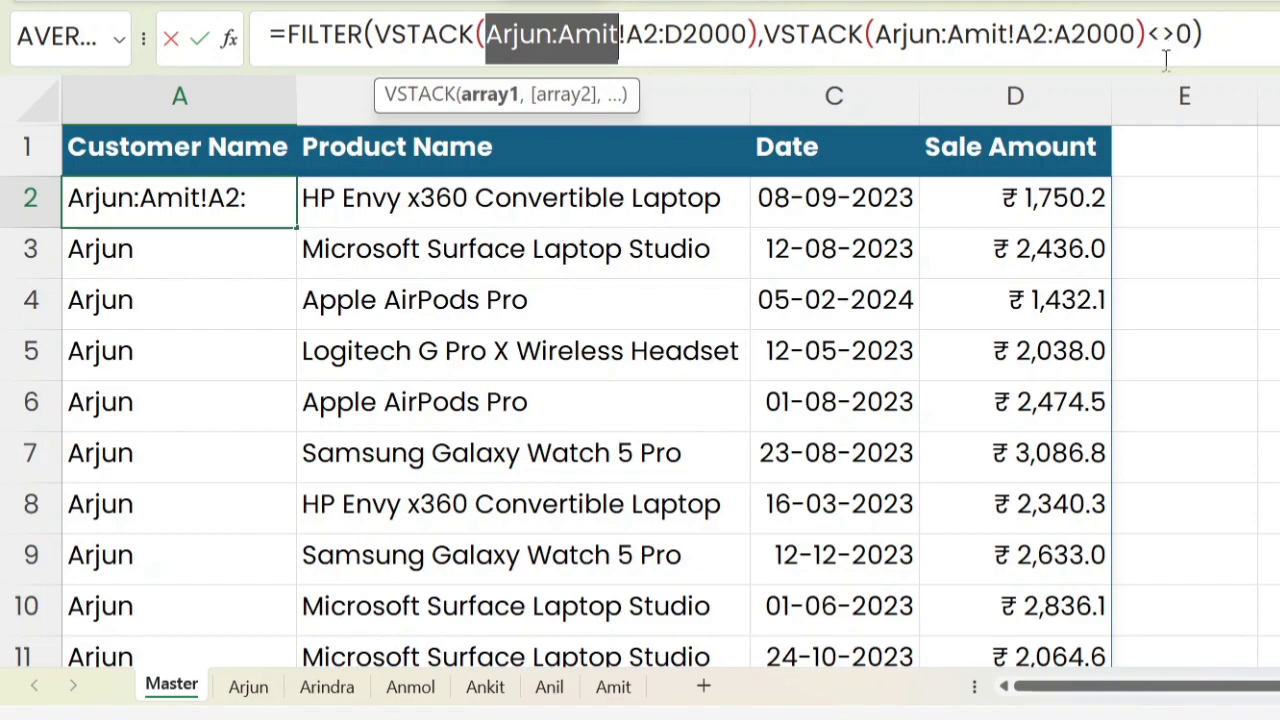
pyautogui.press('Return')
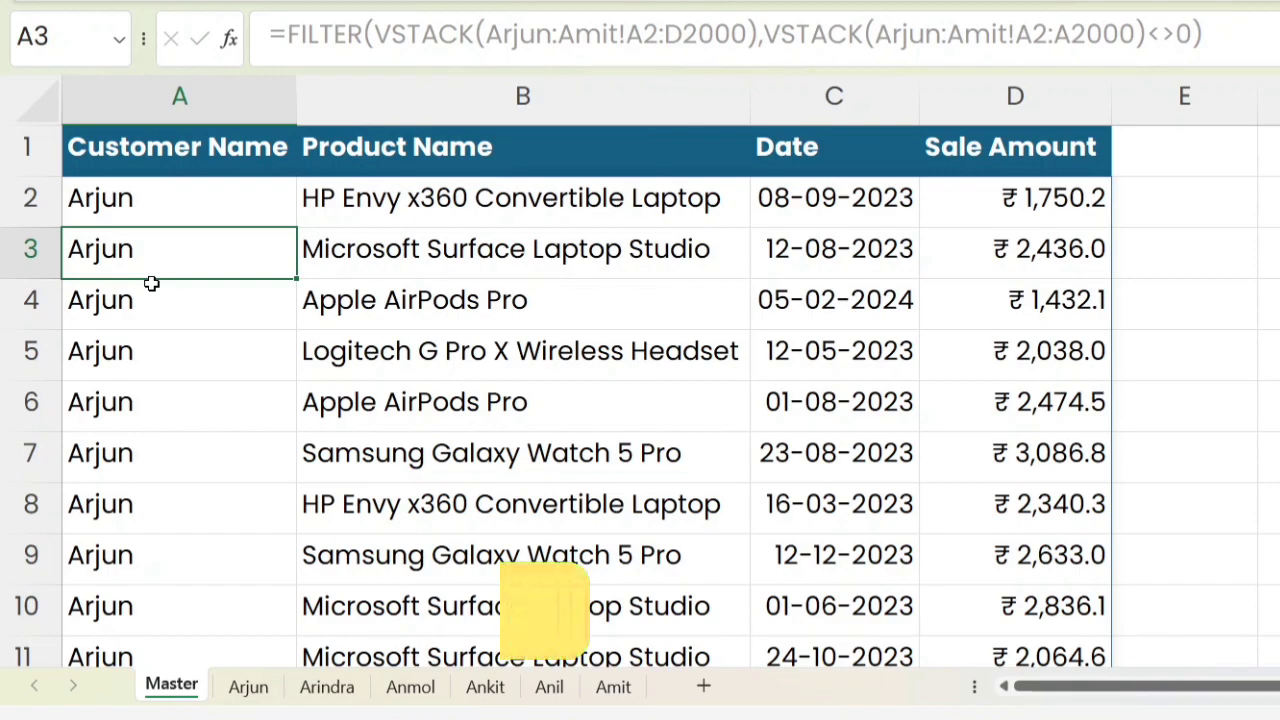
pyautogui.click(175, 197)
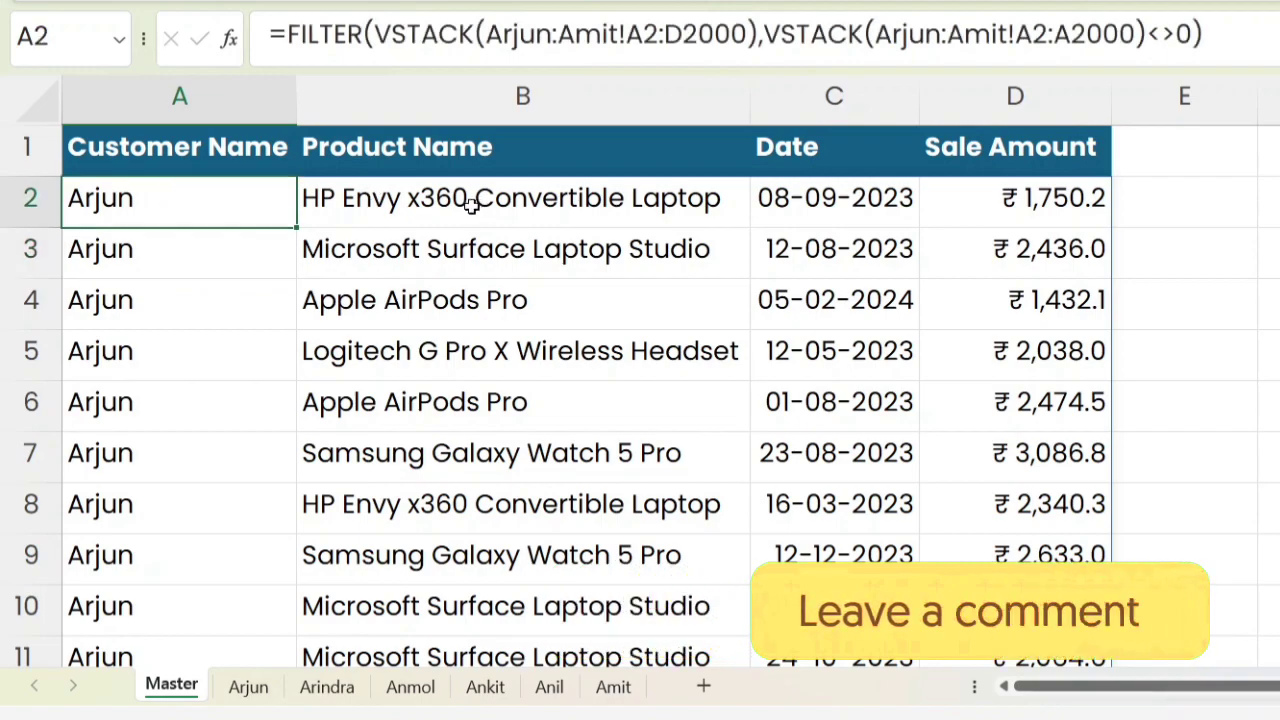